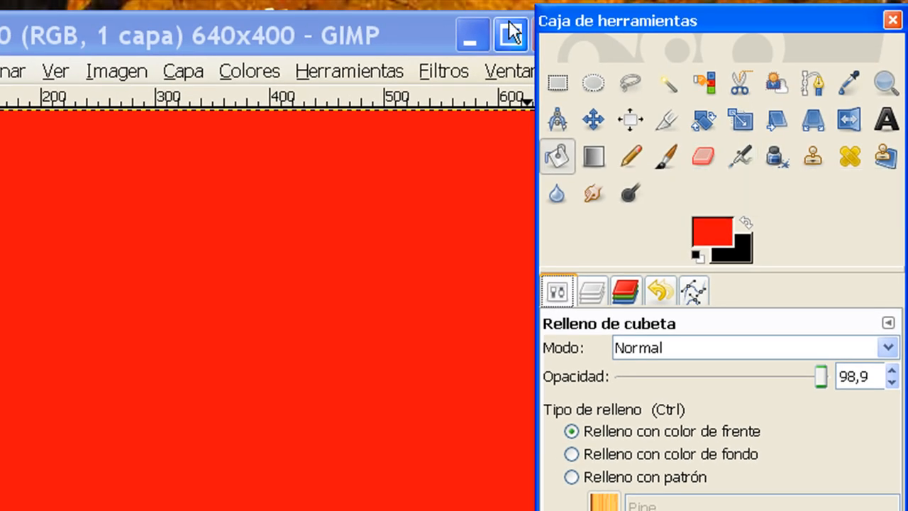
Close the red 640x400 image without saving its changes.
left_click_drag(643, 34, 707, 33)
left_click(549, 36)
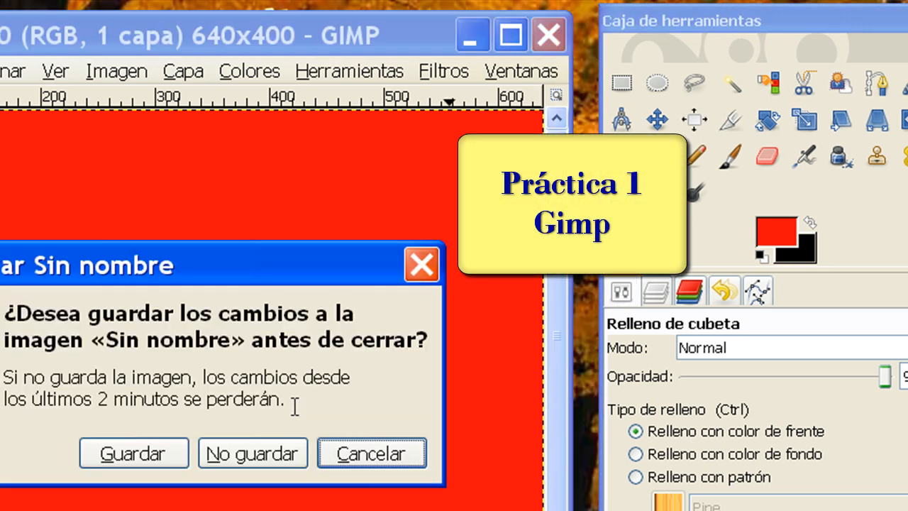
left_click(237, 452)
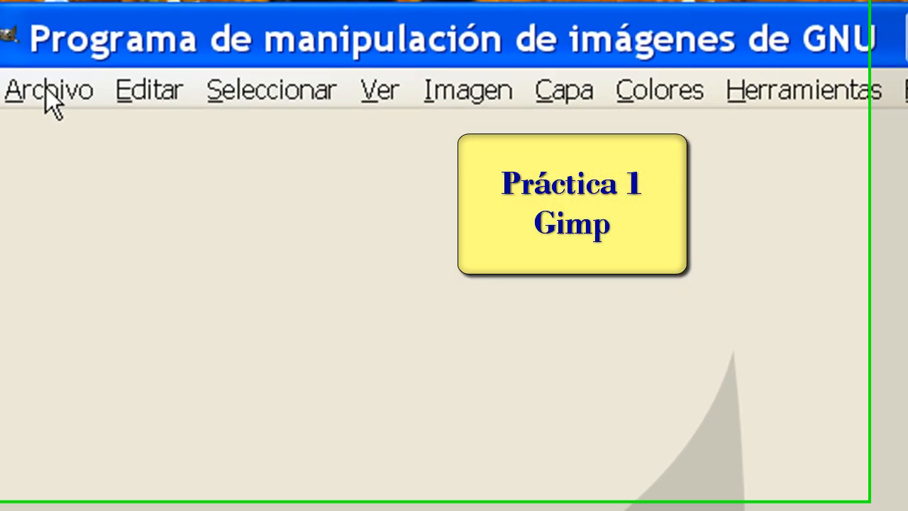
Create a new image 300 pixels wide and 150 pixels high.
left_click(47, 96)
left_click(28, 117)
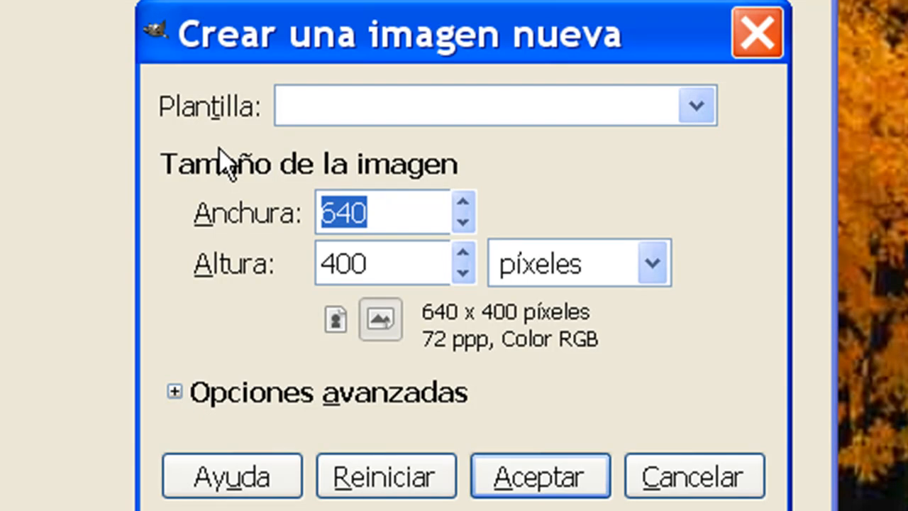
type("300")
key("Tab")
type("150")
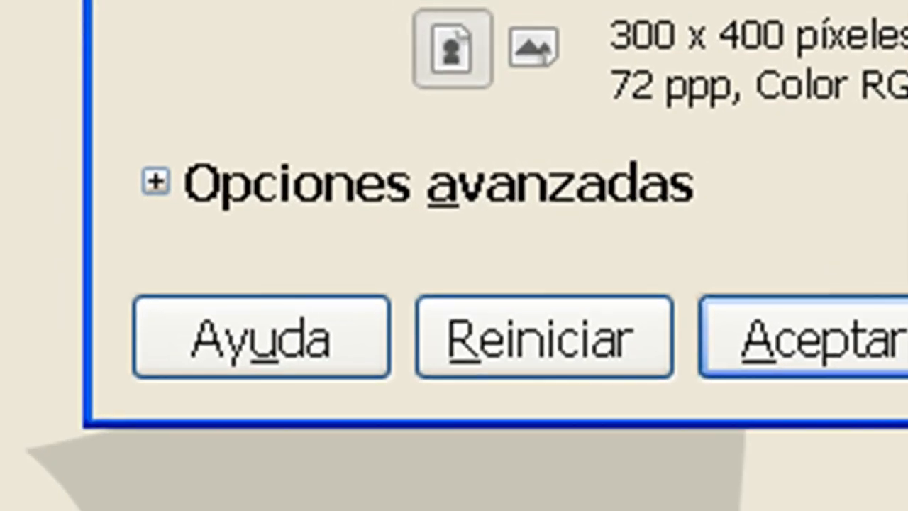
key("Return")
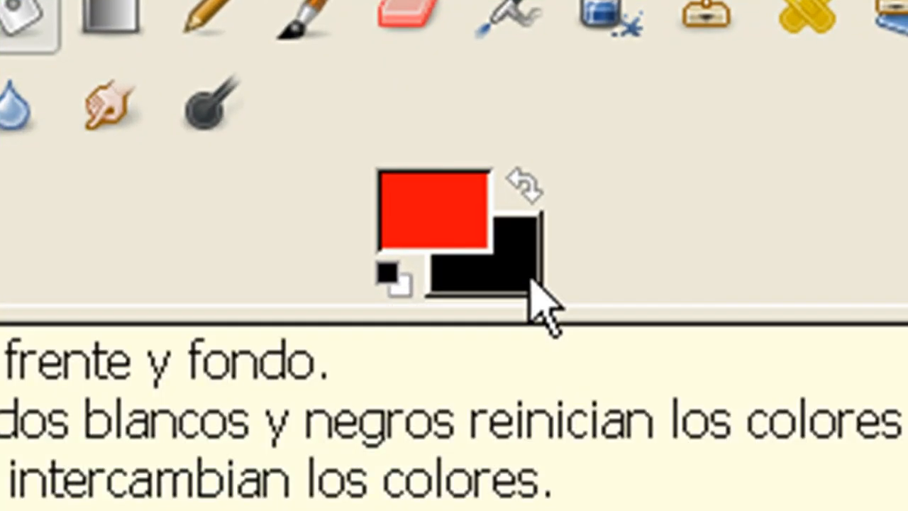
Reset the colours to black and white and create another 300x150 image with a white background, minimizing the black one.
left_click(396, 275)
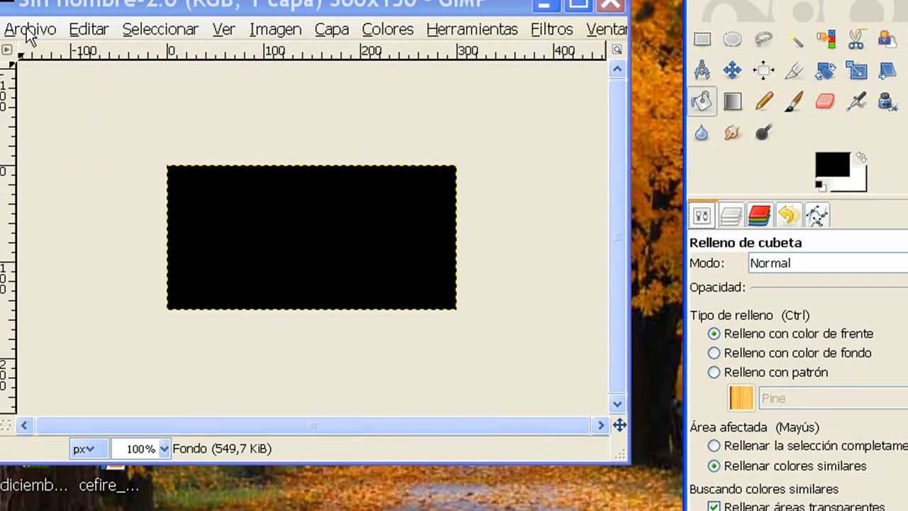
left_click(28, 32)
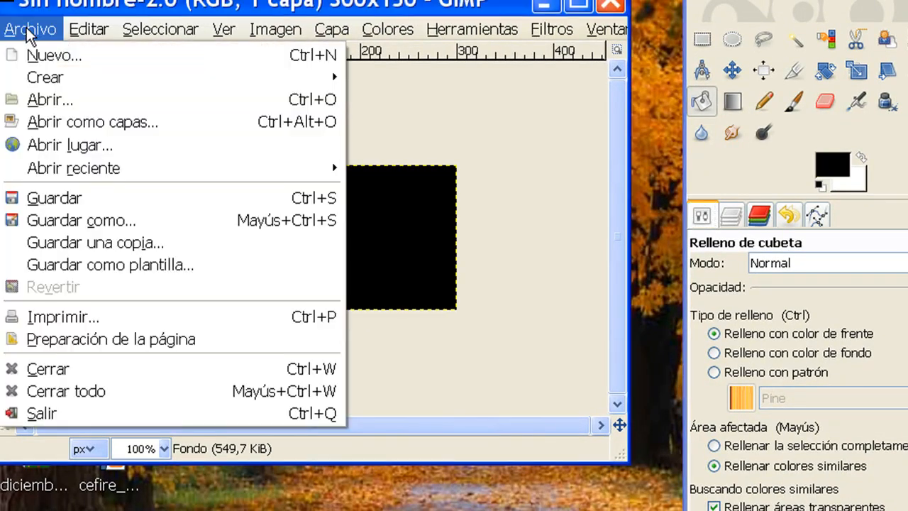
left_click(35, 56)
left_click(454, 316)
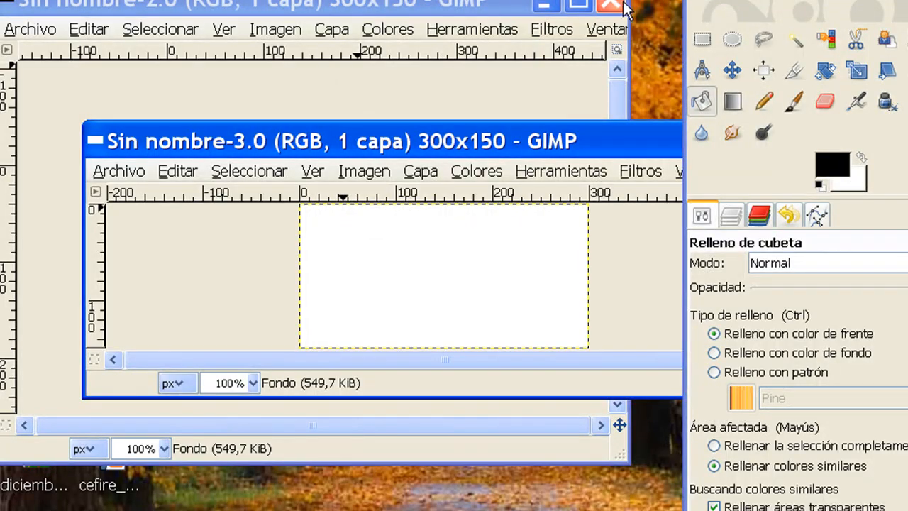
left_click(545, 5)
left_click_drag(387, 127, 287, 52)
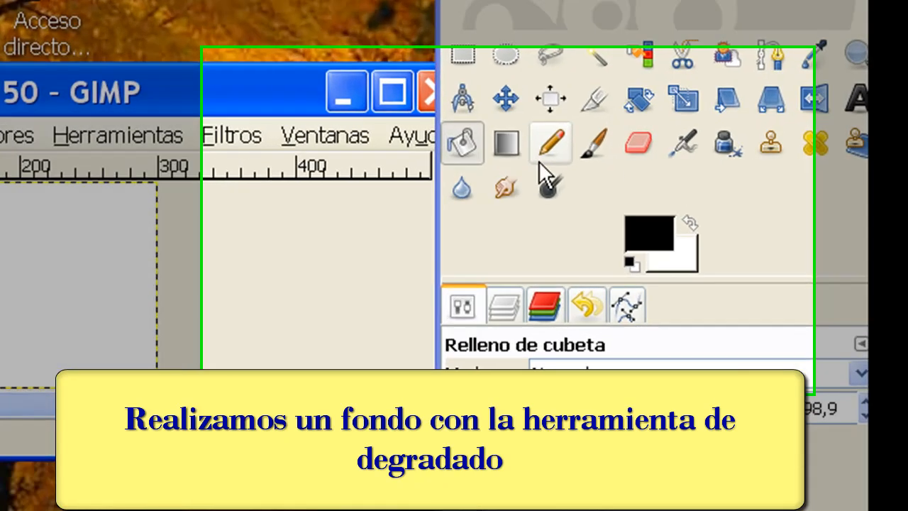
Activate the gradient (Mezcla) tool and change the foreground colour to a turquoise blue.
left_click(531, 145)
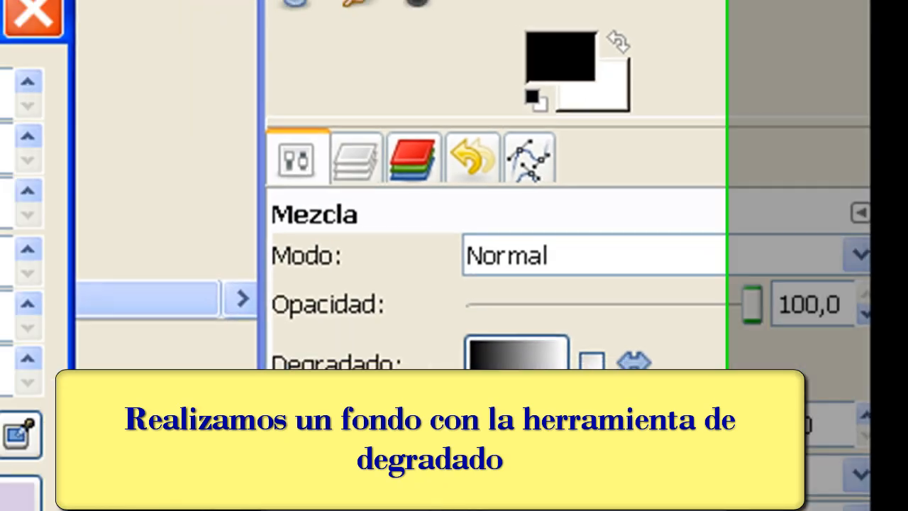
double_click(536, 71)
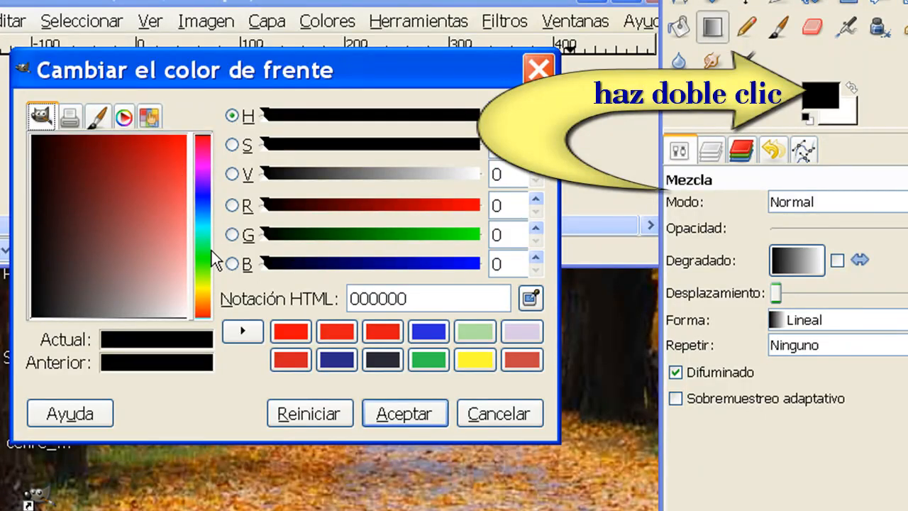
left_click(203, 227)
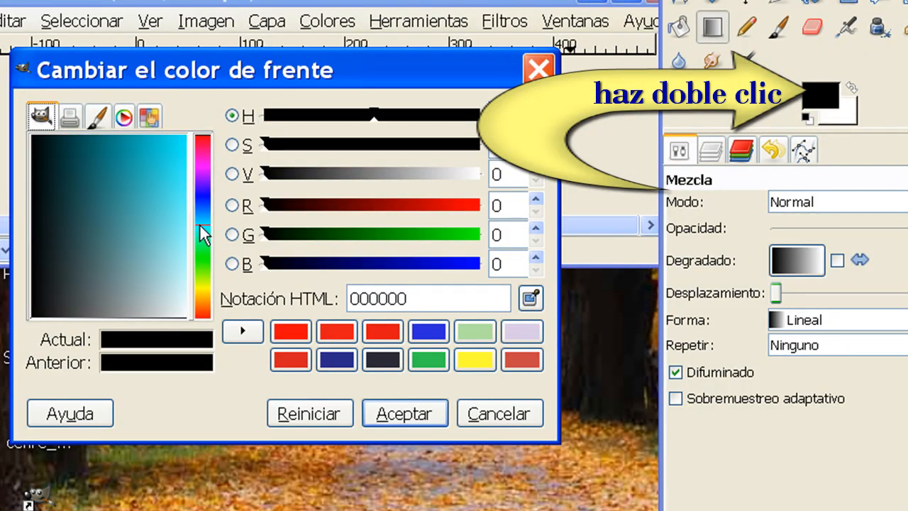
left_click(164, 188)
left_click(387, 414)
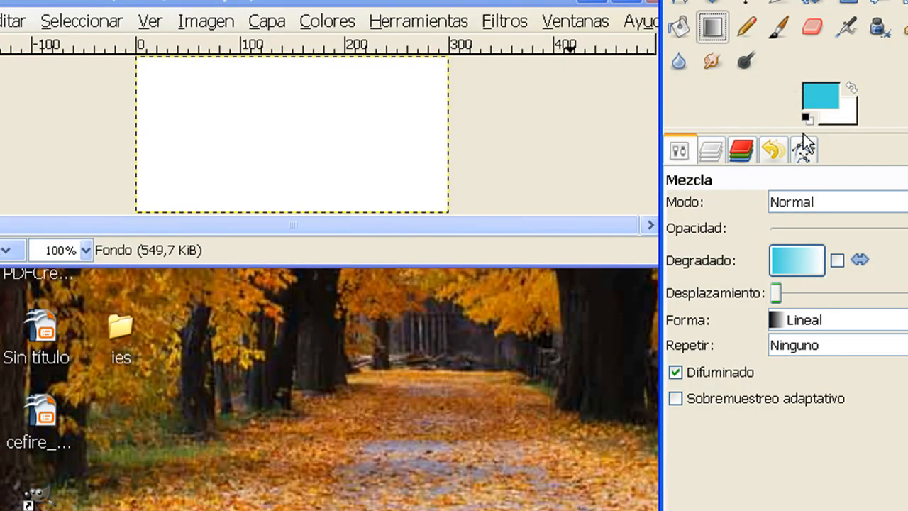
Swap the foreground and background colours and set the new foreground colour to salmon pink ea8181.
left_click(851, 90)
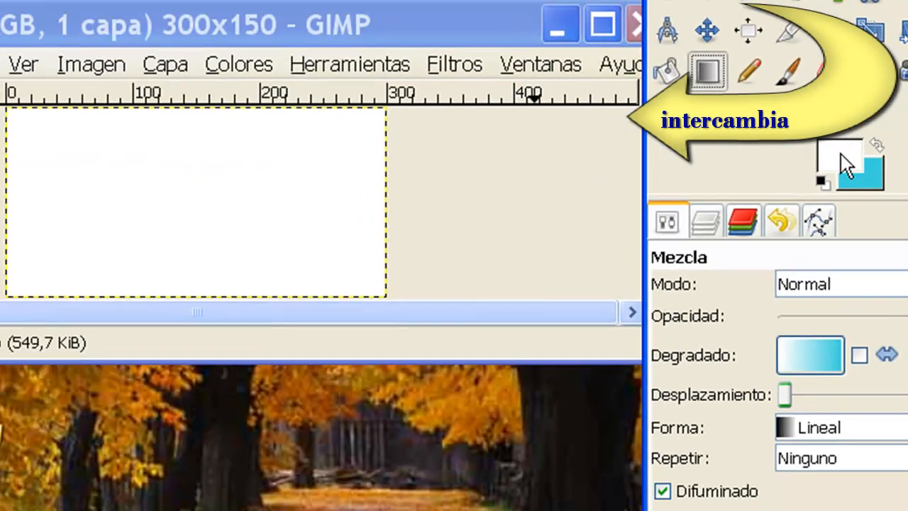
left_click(586, 132)
left_click(54, 326)
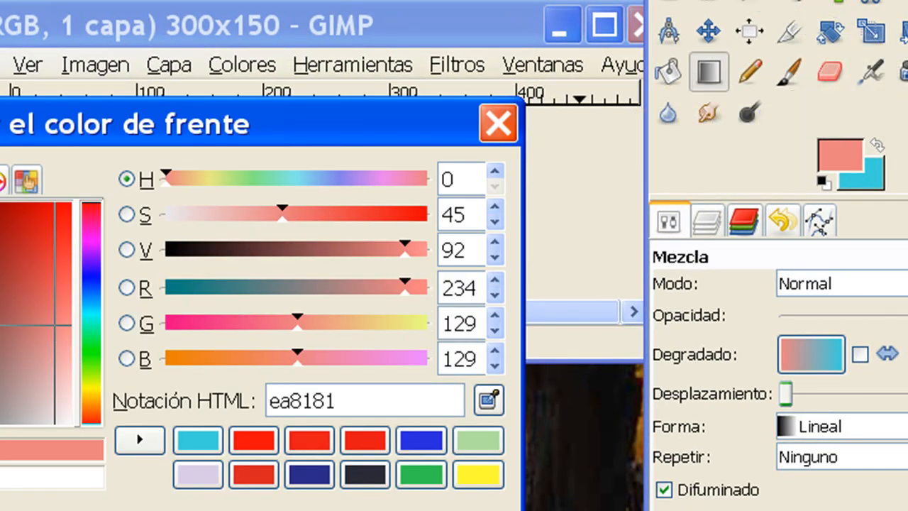
key("Return")
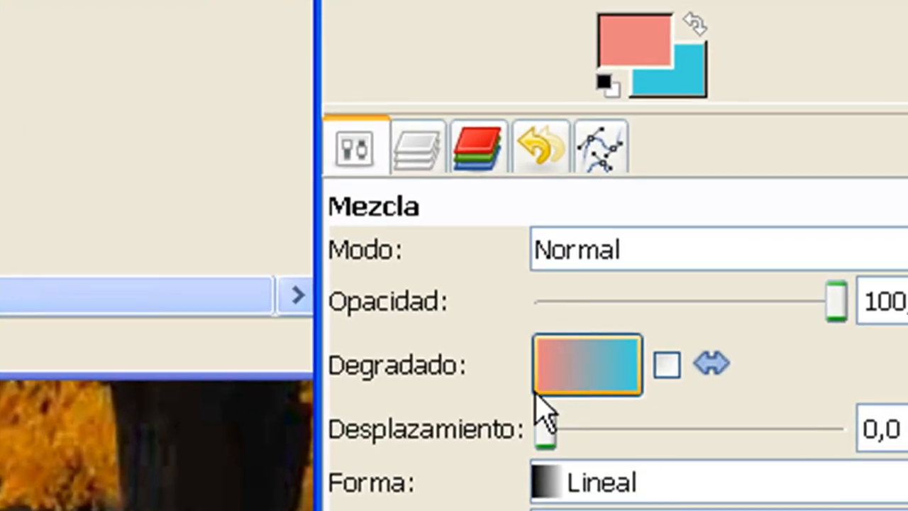
Reverse the gradient's colour direction and set its offset (Desplazamiento) to 12,8.
left_click(668, 371)
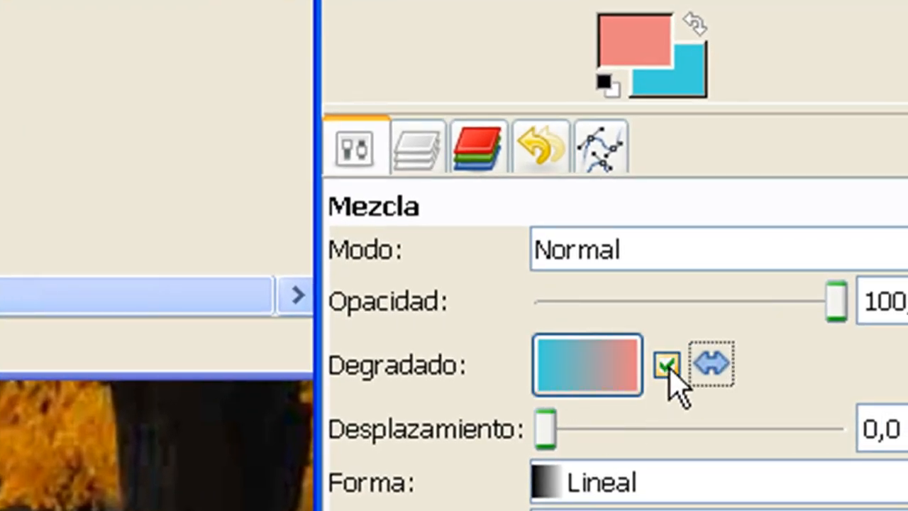
left_click_drag(546, 430, 584, 430)
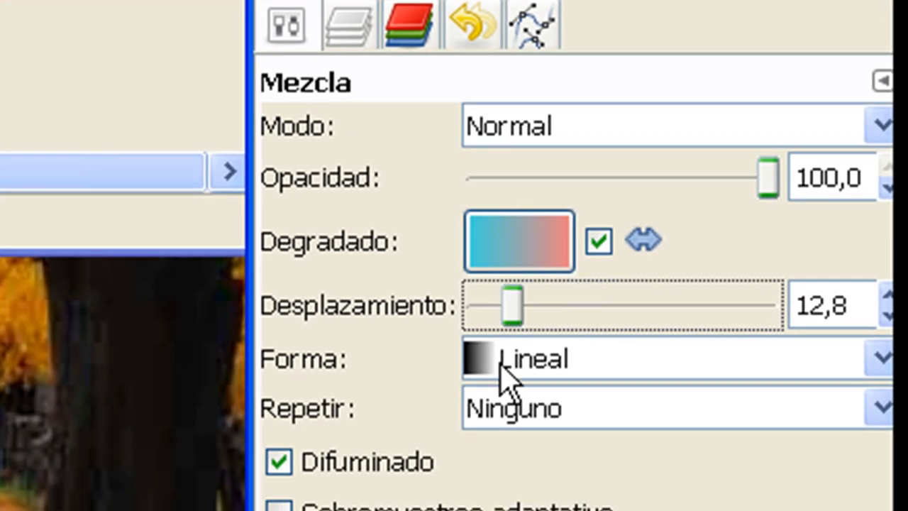
Try the Radial gradient shape with a diagonal stroke across the white canvas.
left_click(501, 366)
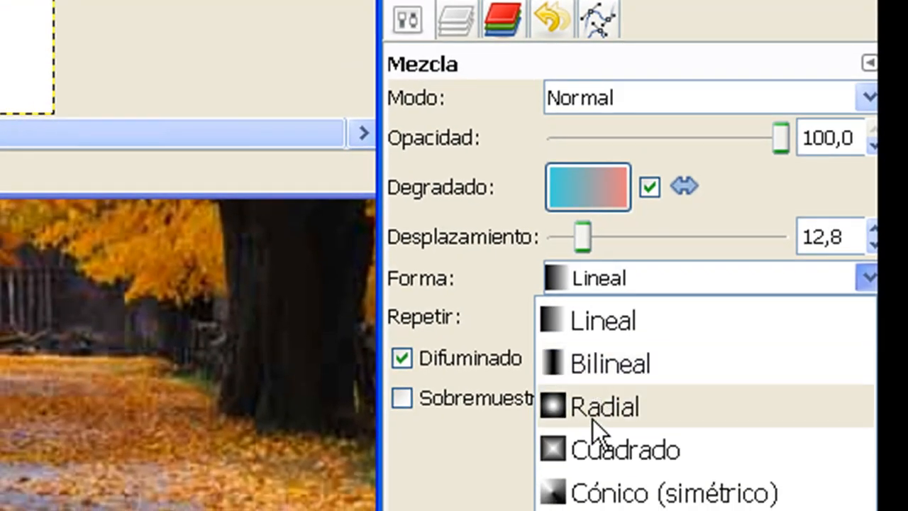
left_click(593, 412)
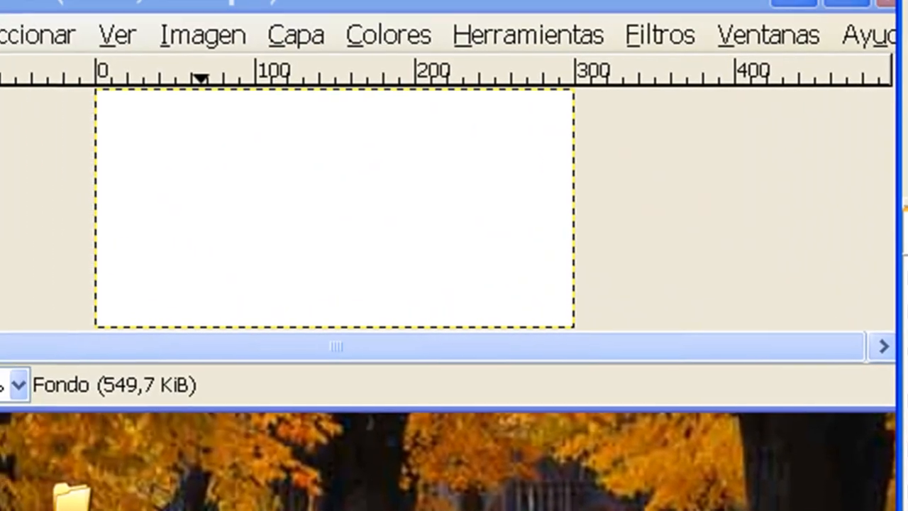
left_click_drag(130, 282, 418, 173)
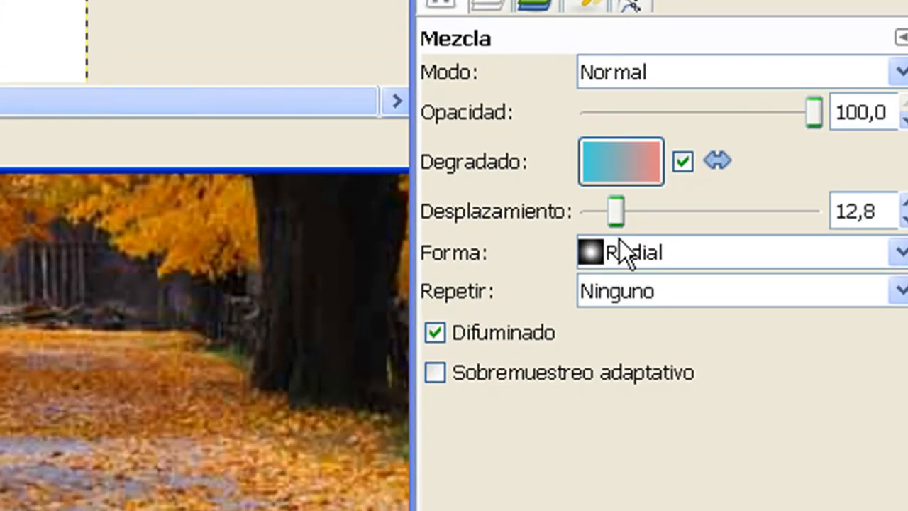
Change the gradient shape back to Lineal and try a horizontal gradient across the canvas.
left_click(609, 260)
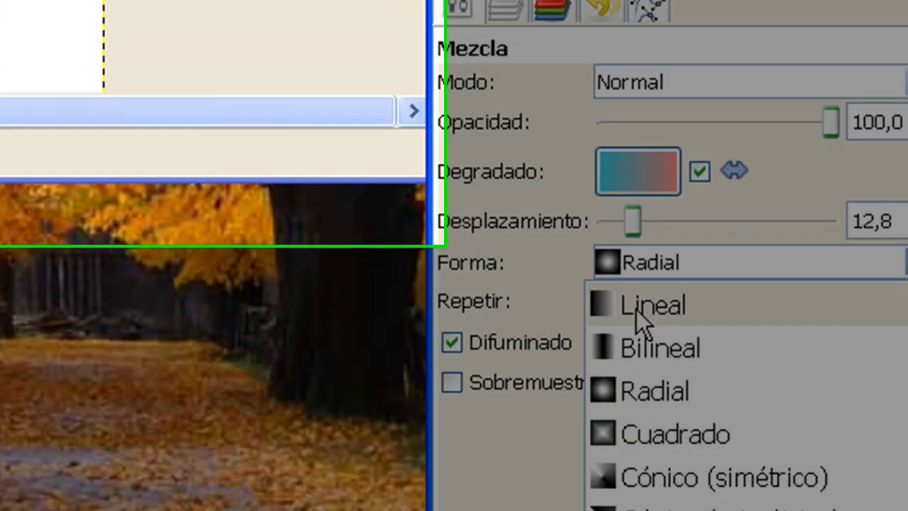
left_click(619, 299)
left_click_drag(136, 234, 442, 234)
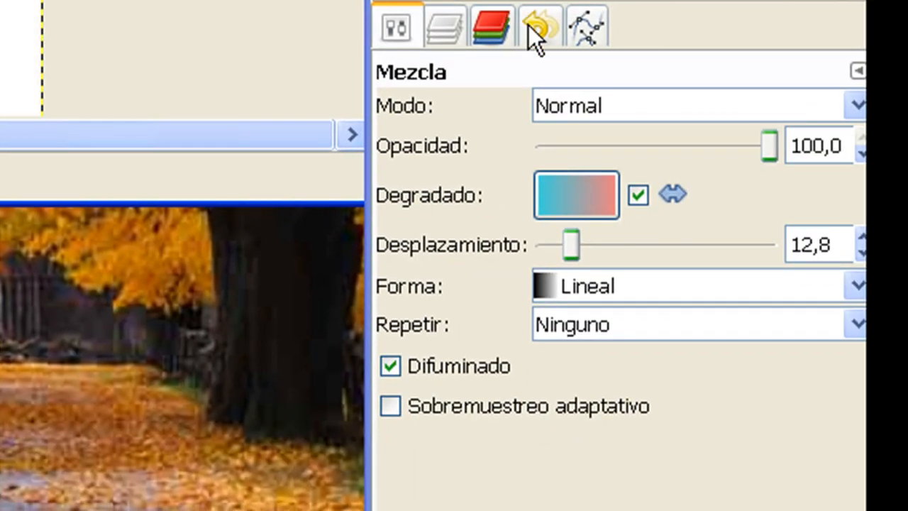
Try the gradient with the Onda de diente de sierra repeat, undo it and set the repeat back to Ninguno.
left_click(637, 326)
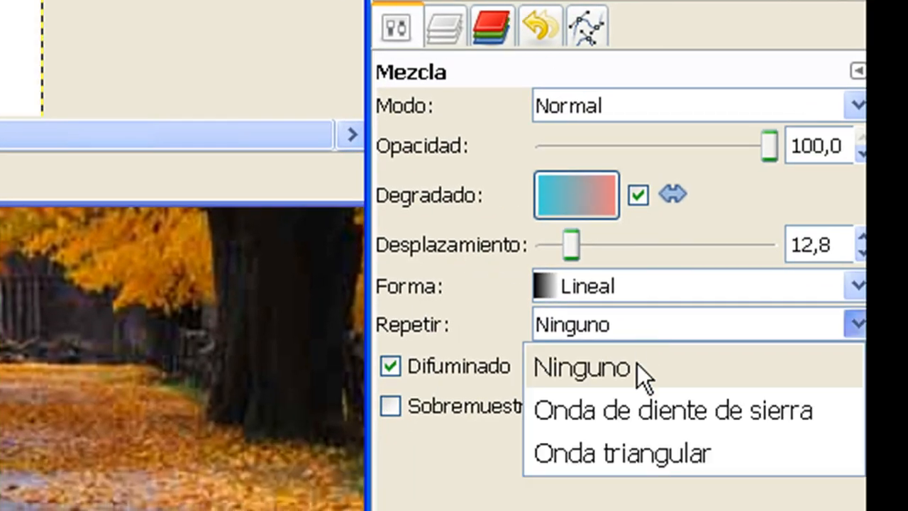
left_click(634, 411)
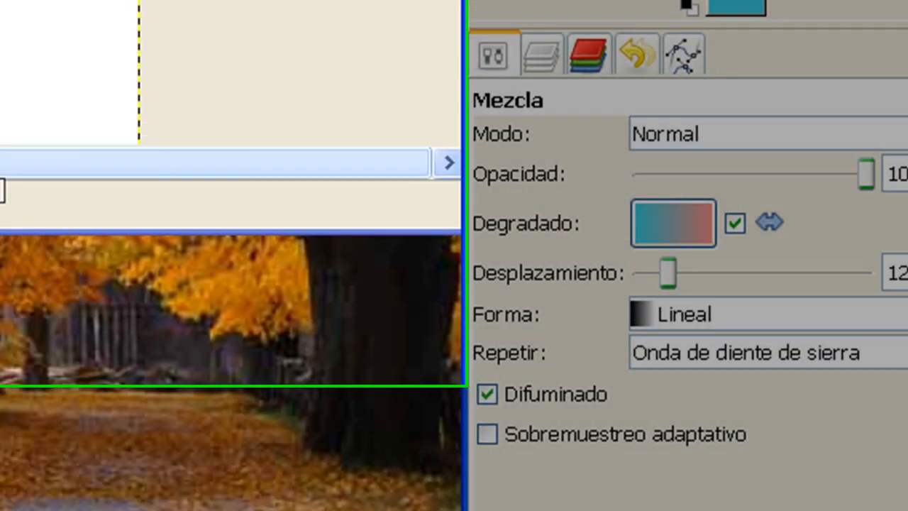
left_click_drag(0, 18, 0, 30)
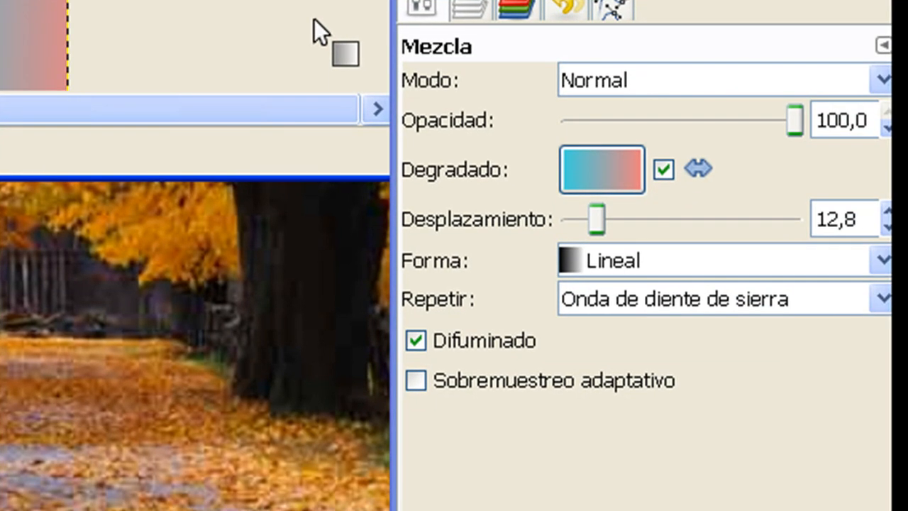
key("ctrl+z")
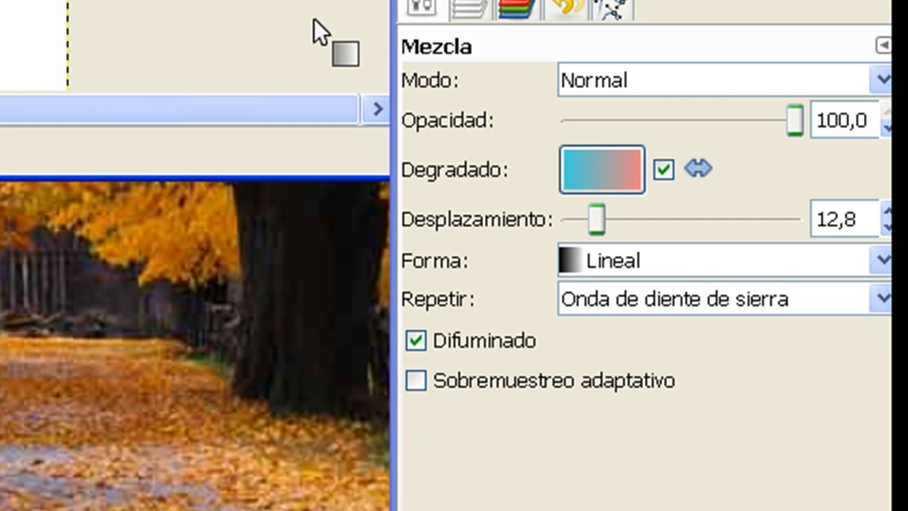
left_click(687, 312)
left_click(647, 342)
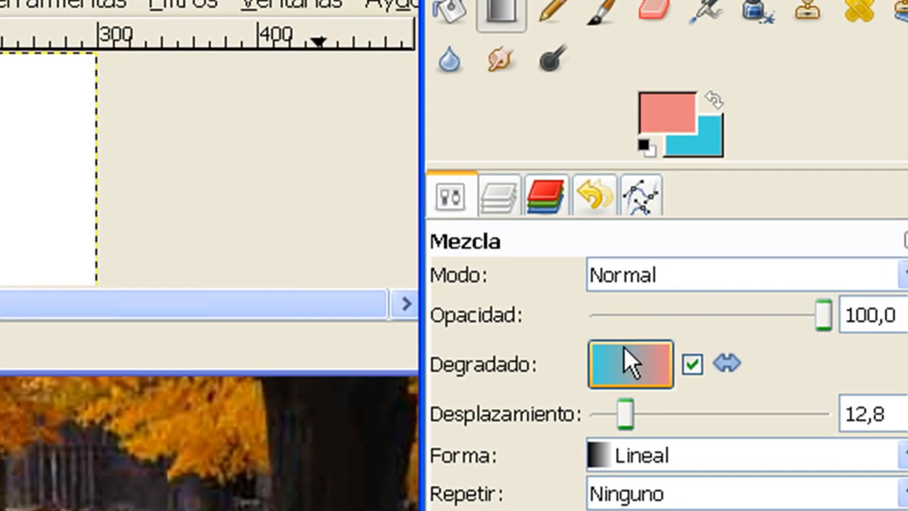
Reset the colours to black and white and change the foreground colour to soft red d56b6b.
left_click(707, 139)
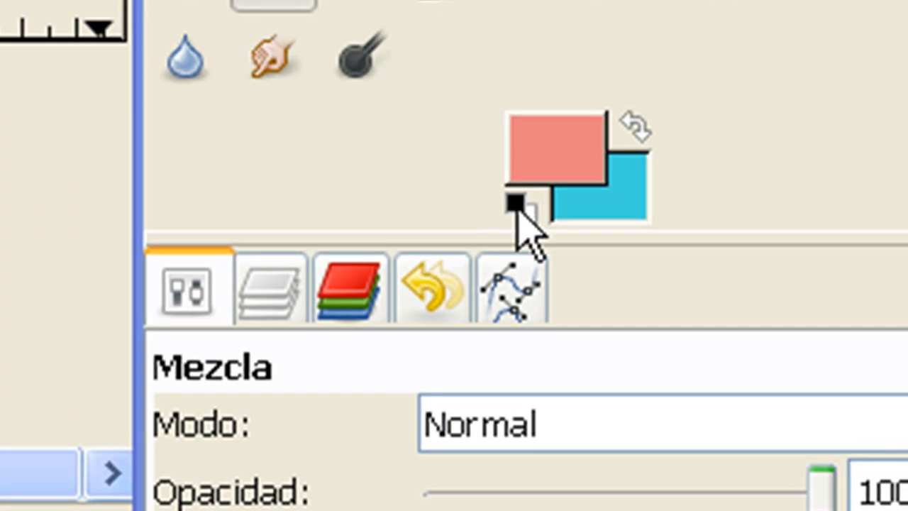
left_click(808, 175)
left_click(556, 147)
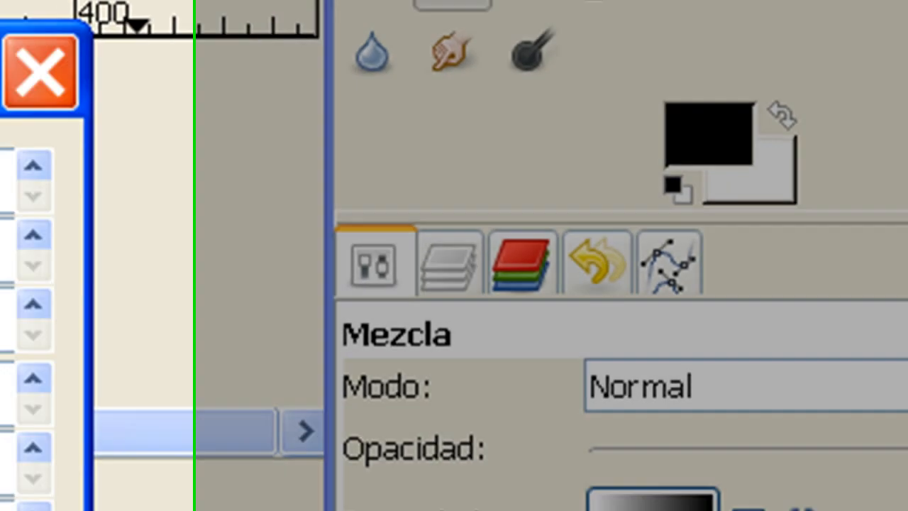
left_click(173, 300)
key("Return")
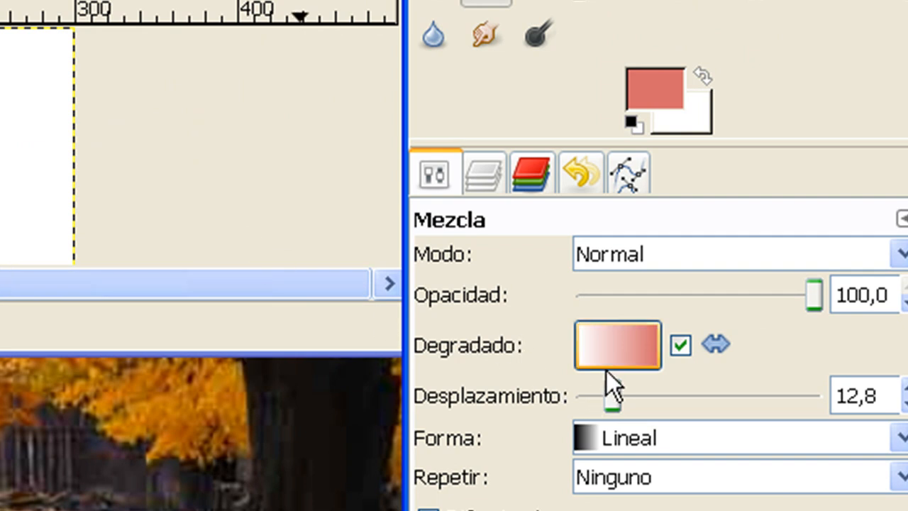
Set the gradient opacity to 51,8 and fill the canvas with a horizontal linear gradient from white to soft red.
left_click_drag(821, 288, 706, 293)
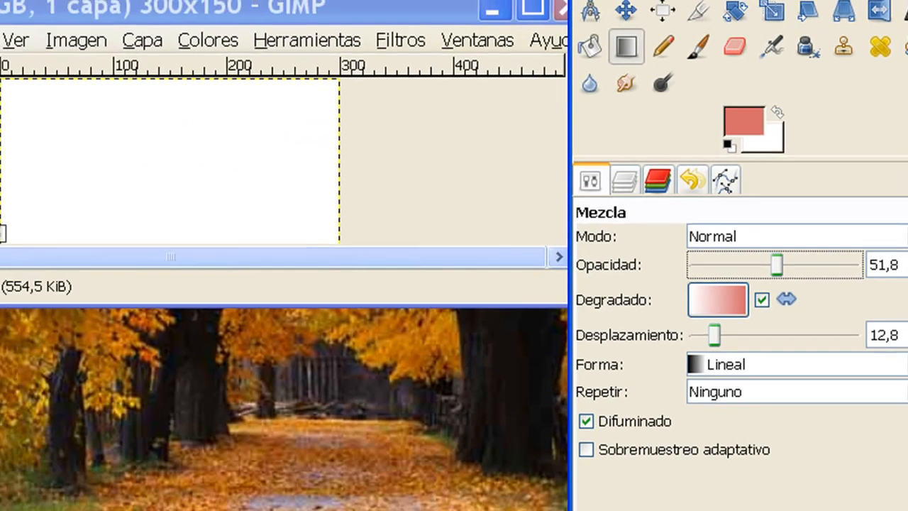
left_click_drag(30, 183, 262, 197)
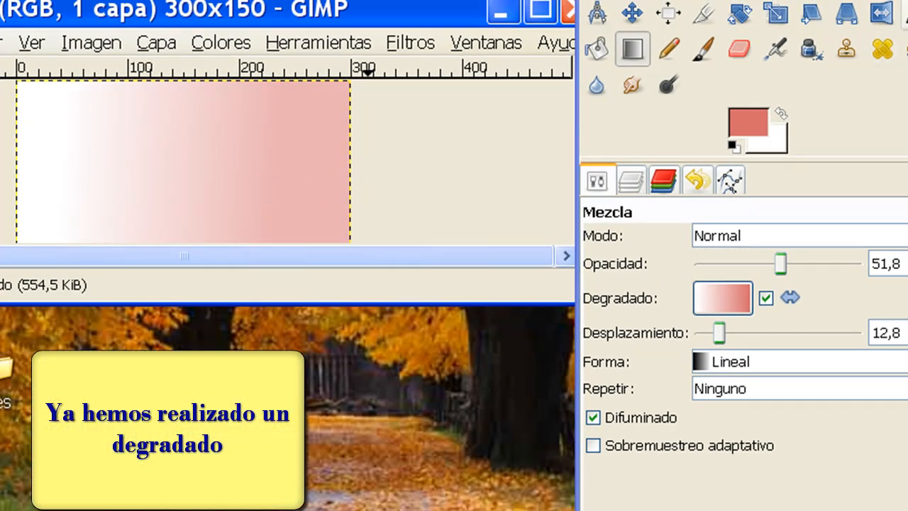
Add the text "Hola" to the white side of the canvas in blue Sans at 18 px.
left_click(907, 14)
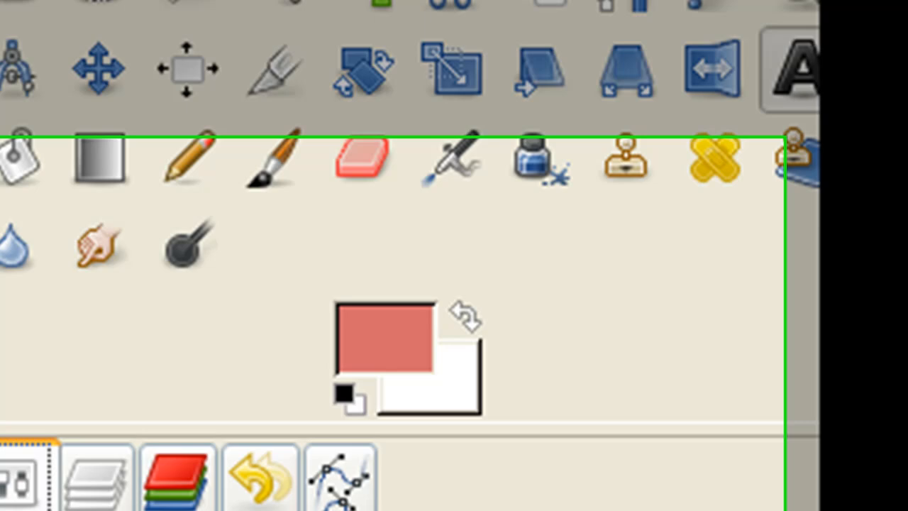
left_click(42, 92)
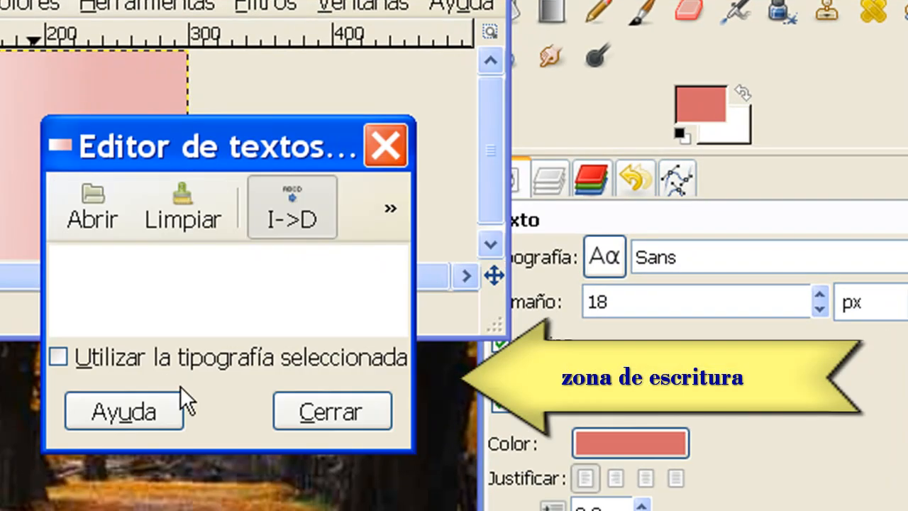
left_click(652, 444)
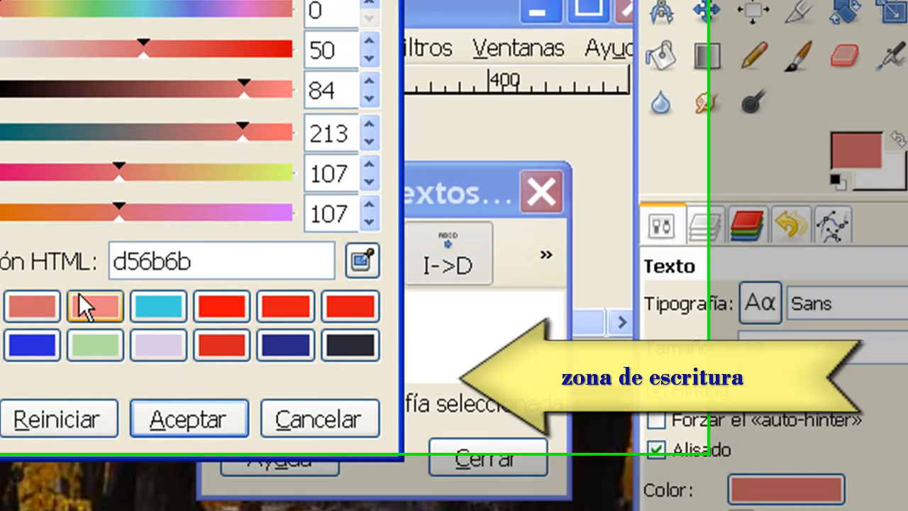
left_click(239, 406)
left_click(376, 489)
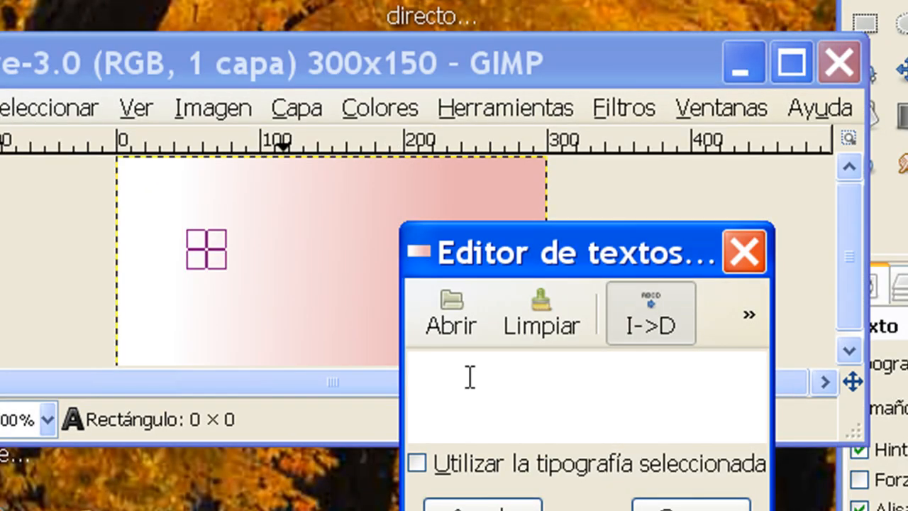
type("Hola")
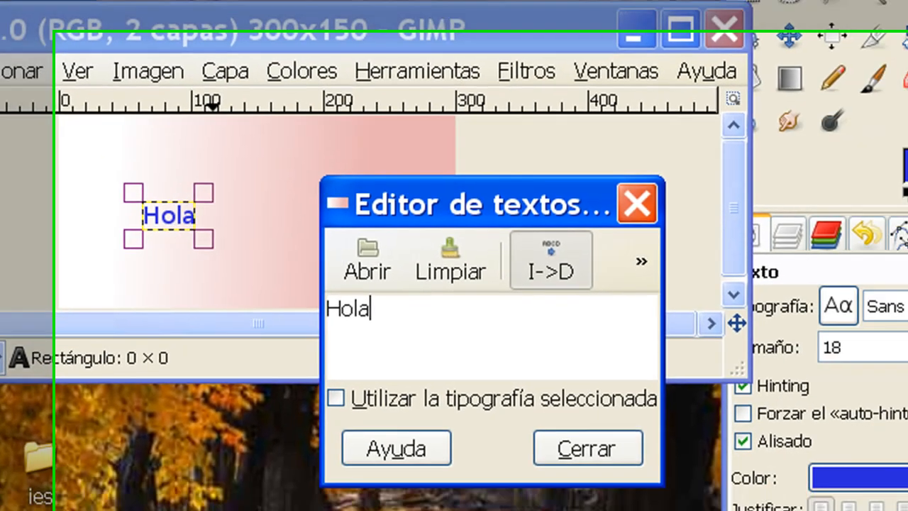
left_click(523, 378)
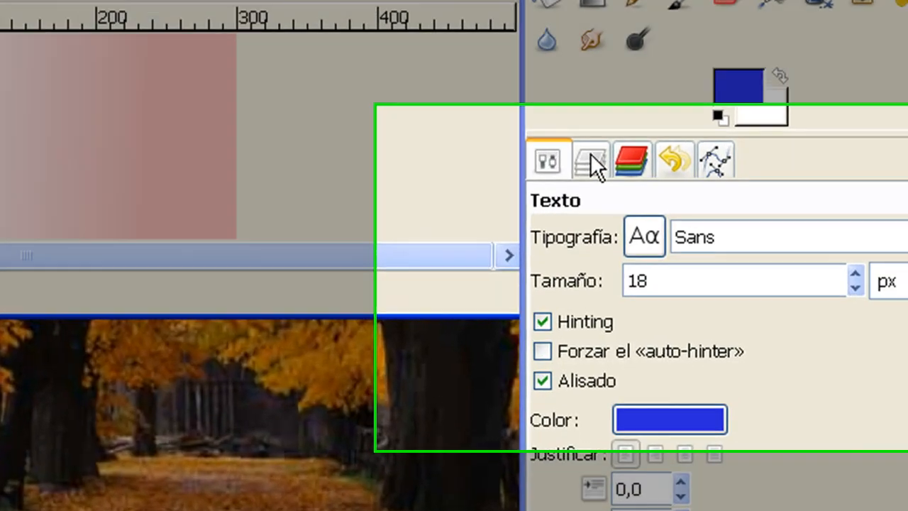
Lower the opacity of the Hola text layer to about 51 and return to the text tool options.
left_click(671, 185)
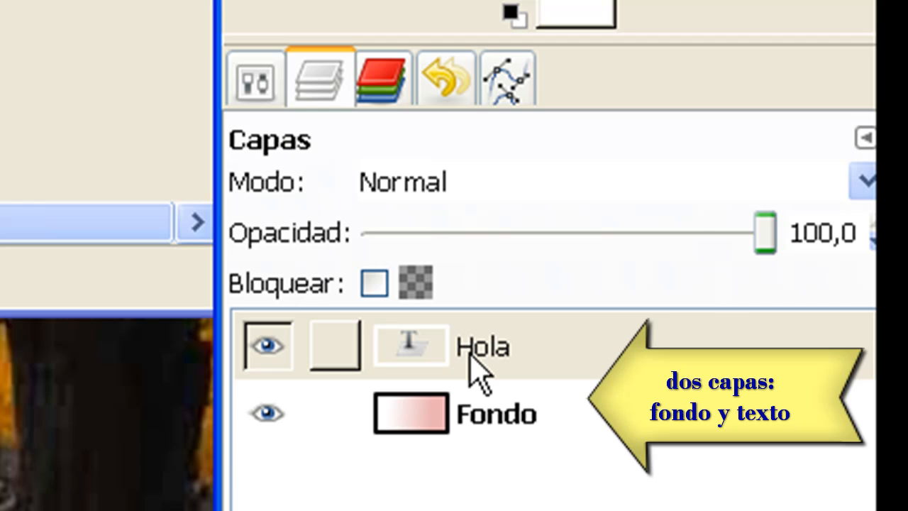
left_click_drag(768, 236, 611, 227)
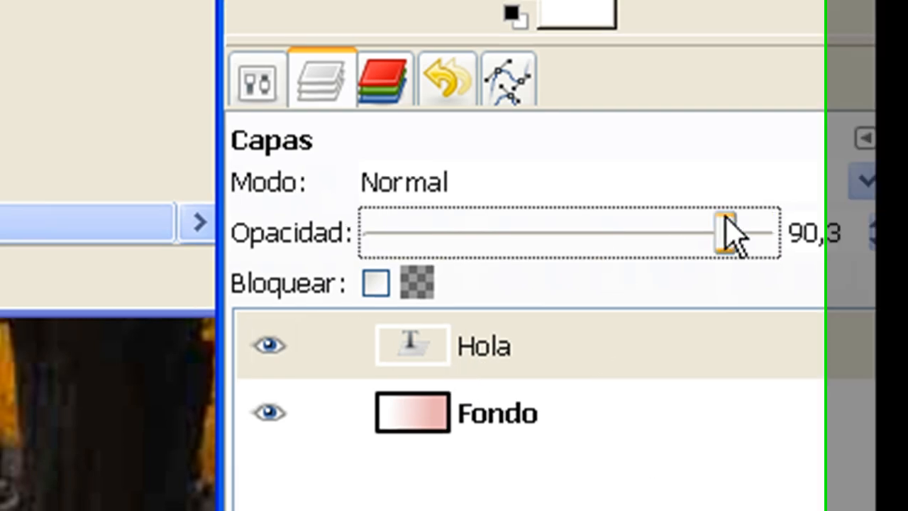
mouse_move(734, 224)
left_mouse_down()
mouse_move(636, 222)
mouse_move(767, 222)
mouse_move(742, 222)
left_mouse_up()
left_click_drag(799, 224, 781, 229)
left_click(687, 401)
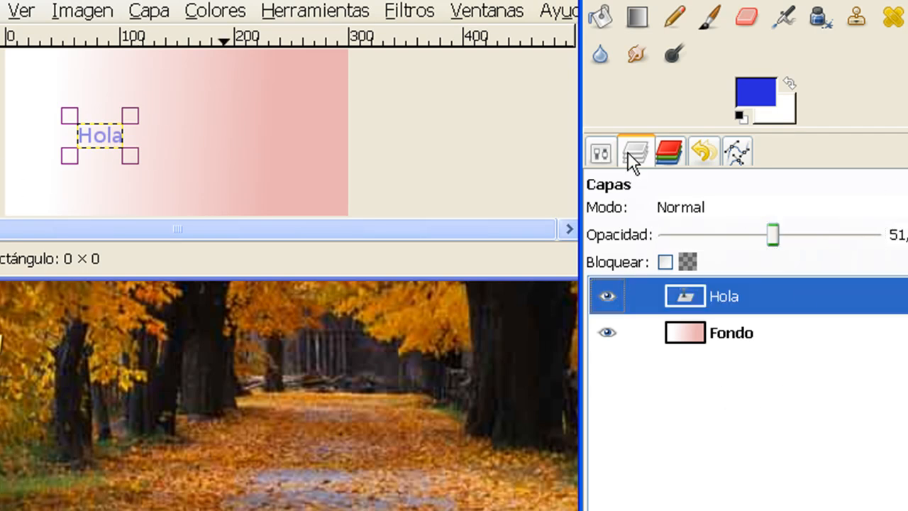
left_click(601, 153)
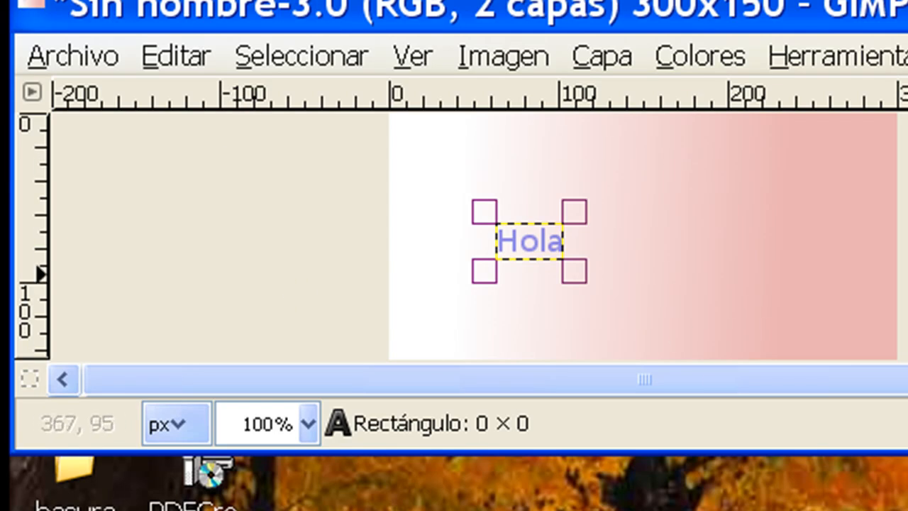
Start saving the image under a new name and browse to the temp folder inside Escritorio.
left_click(57, 54)
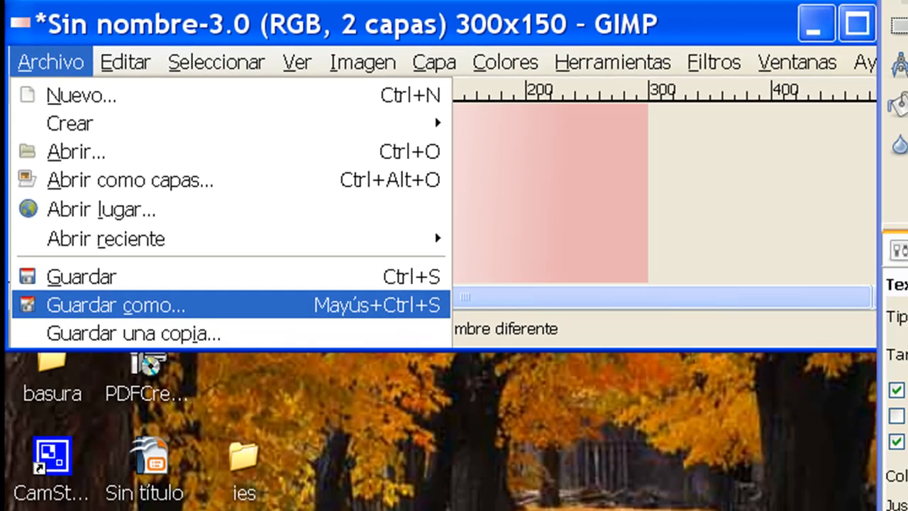
left_click(115, 306)
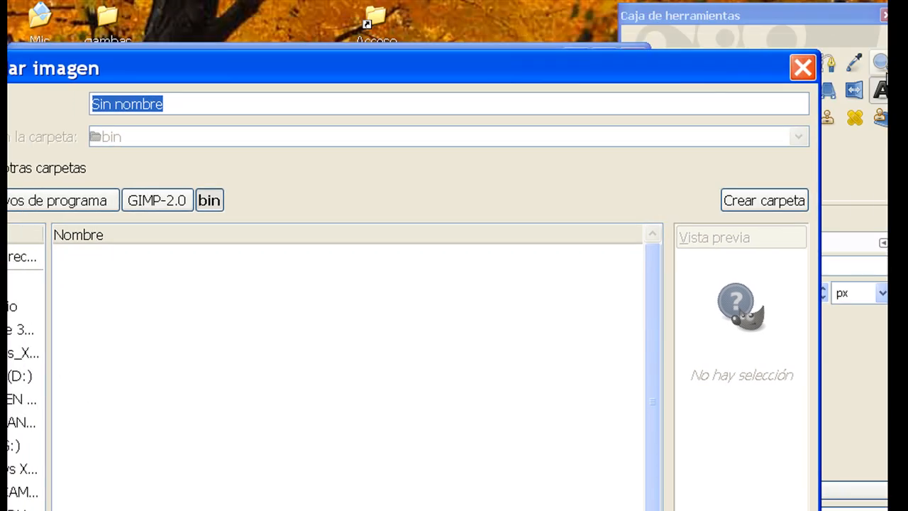
left_click_drag(817, 50, 669, 210)
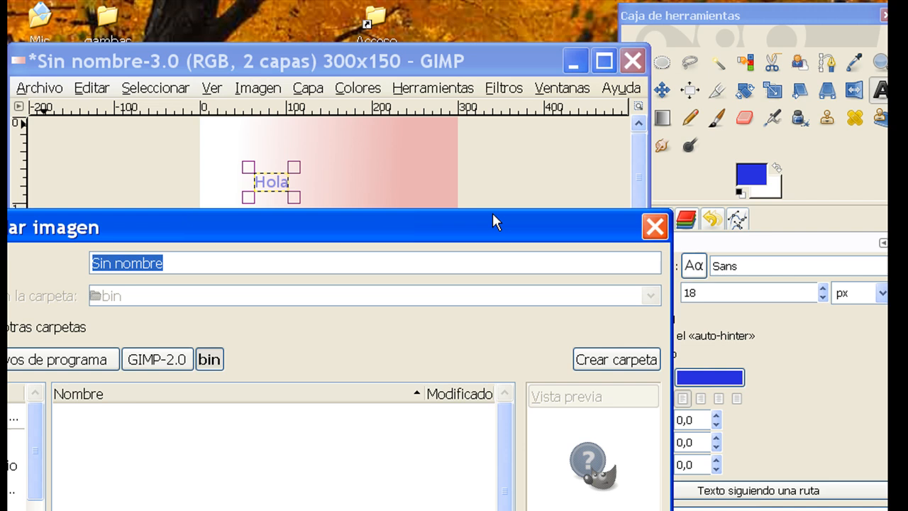
left_click_drag(466, 235, 590, 109)
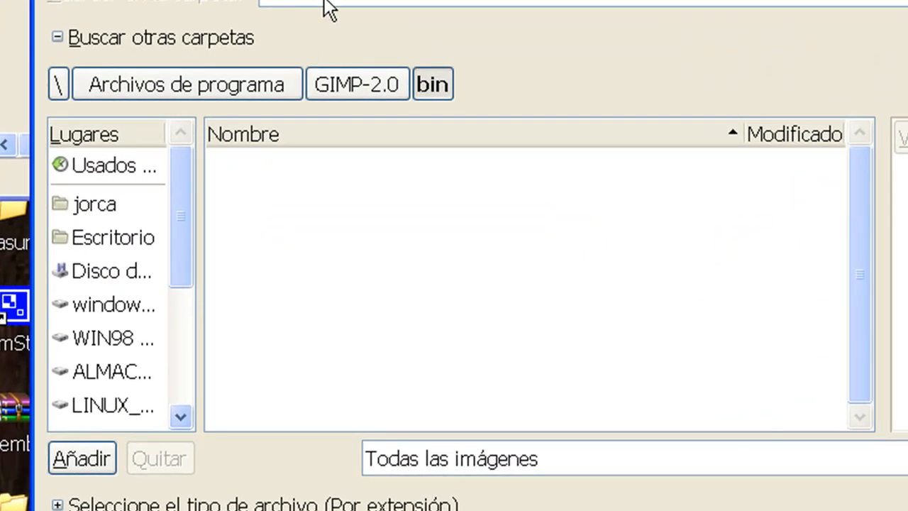
left_click(59, 85)
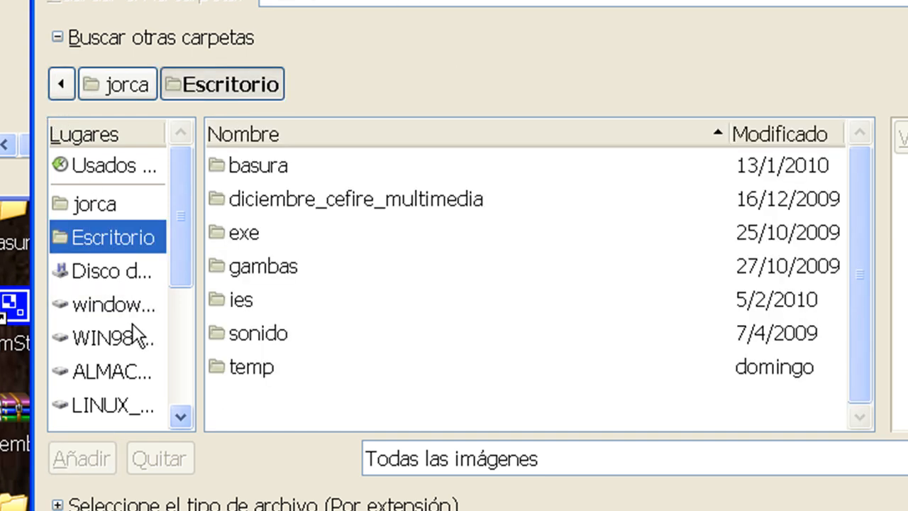
left_click(118, 305)
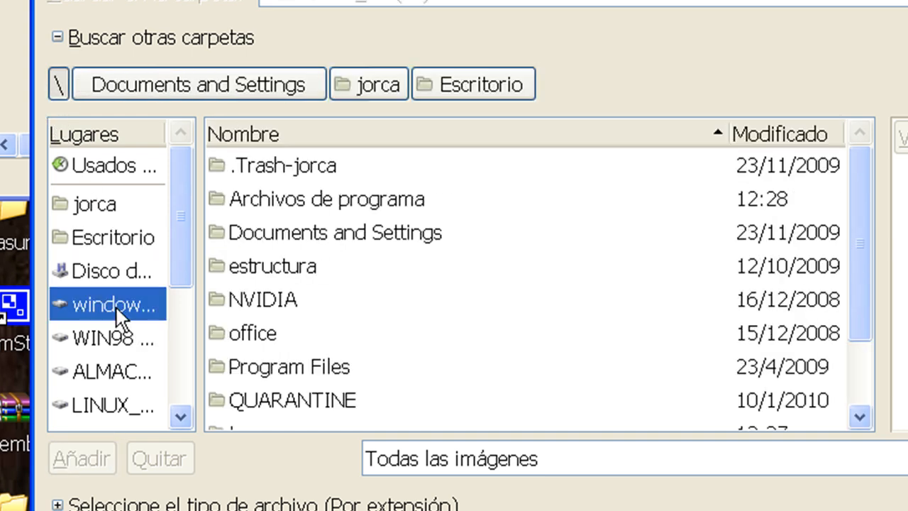
left_click(94, 228)
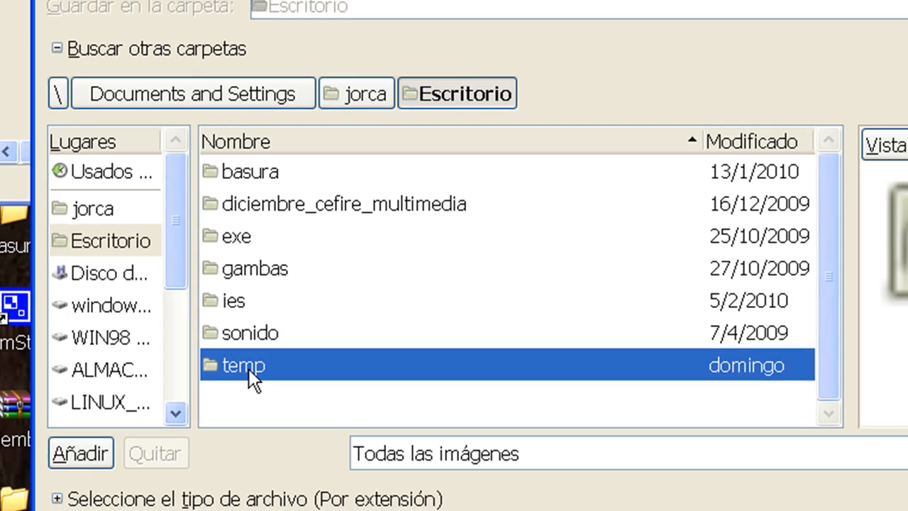
double_click(250, 368)
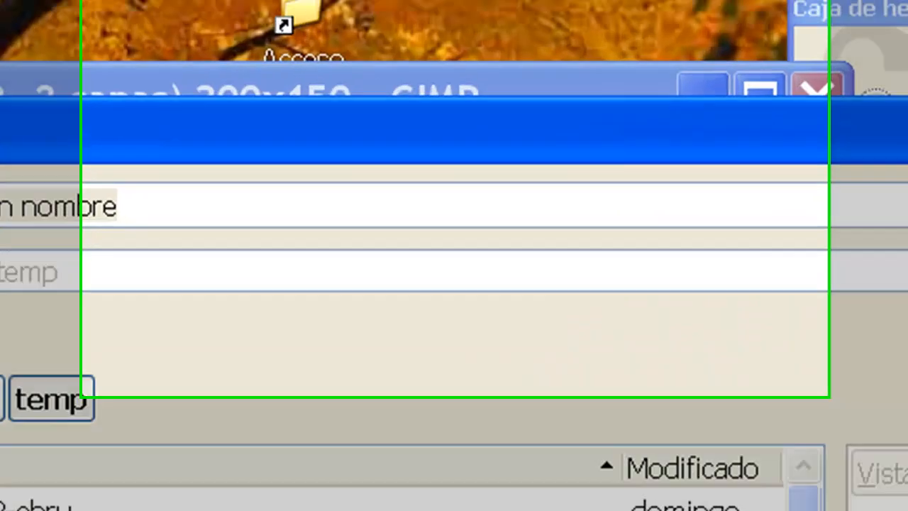
Choose the GIMP XCF image type and save the file as imagen1.xcf.
left_click(366, 423)
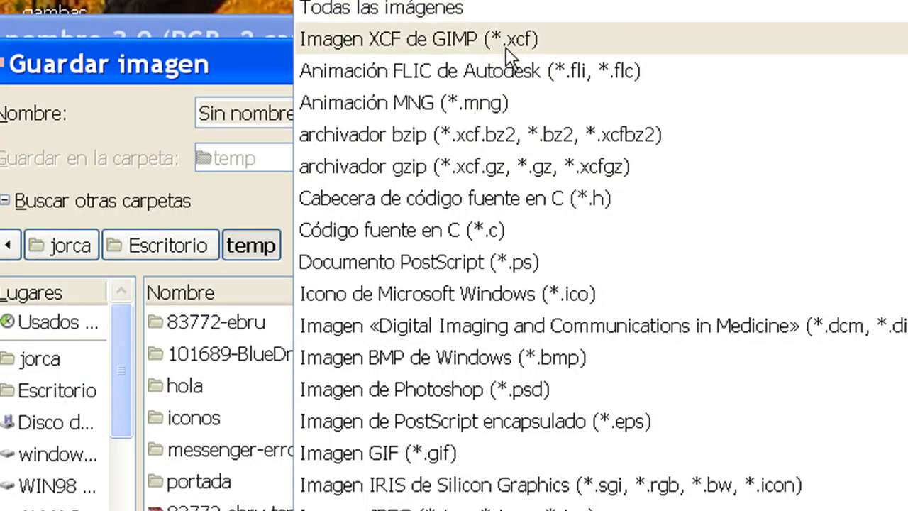
left_click(506, 50)
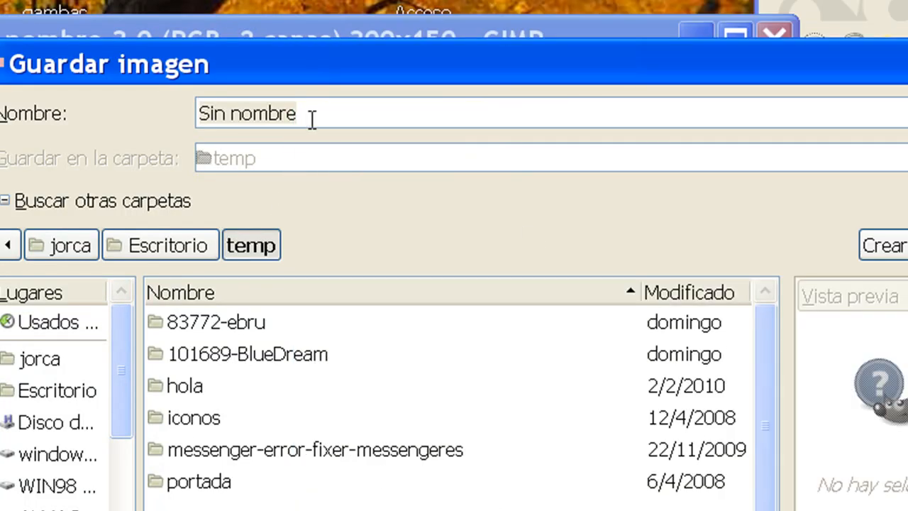
type("im")
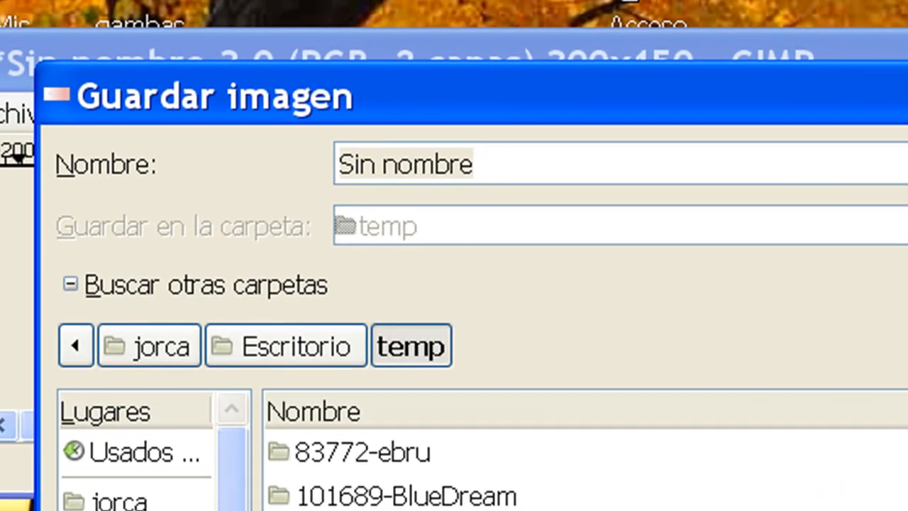
left_click_drag(501, 170, 213, 160)
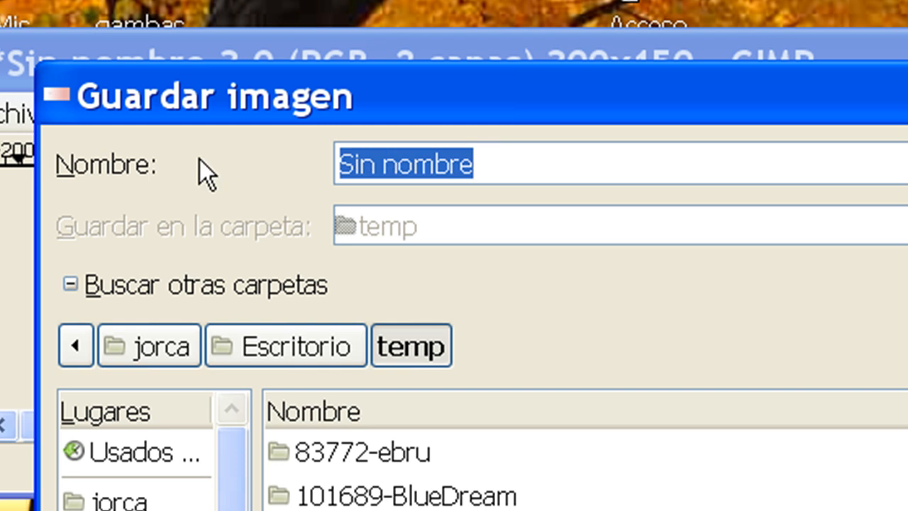
type("imagen1")
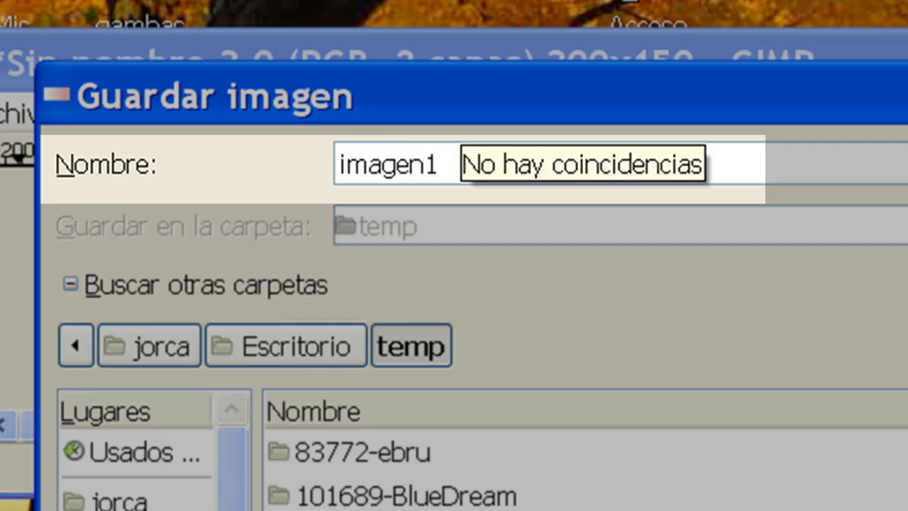
type(".xcf")
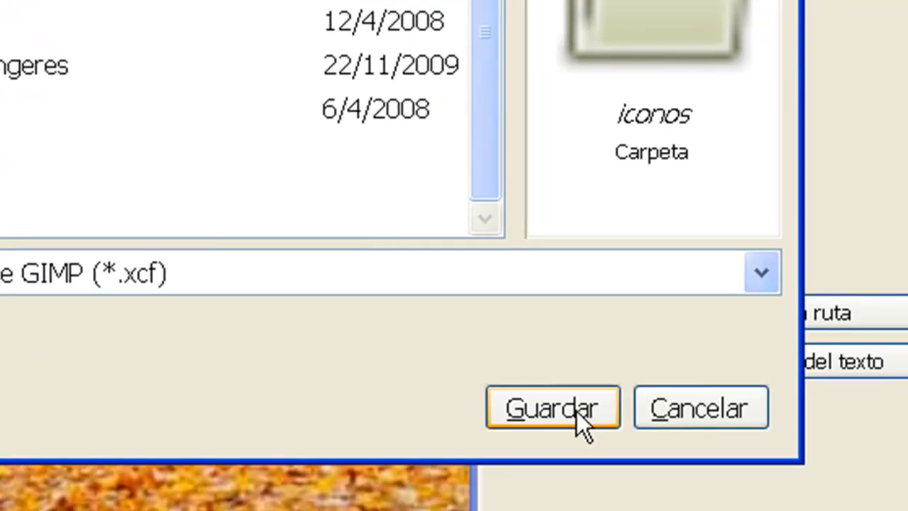
left_click(577, 412)
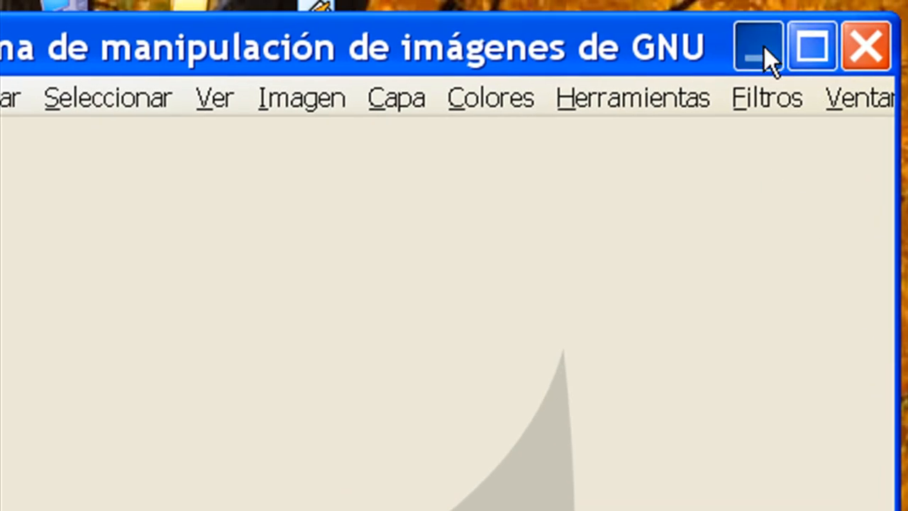
Go to the desktop, open the temp folder and reopen the saved imagen1 image from it.
left_click(763, 45)
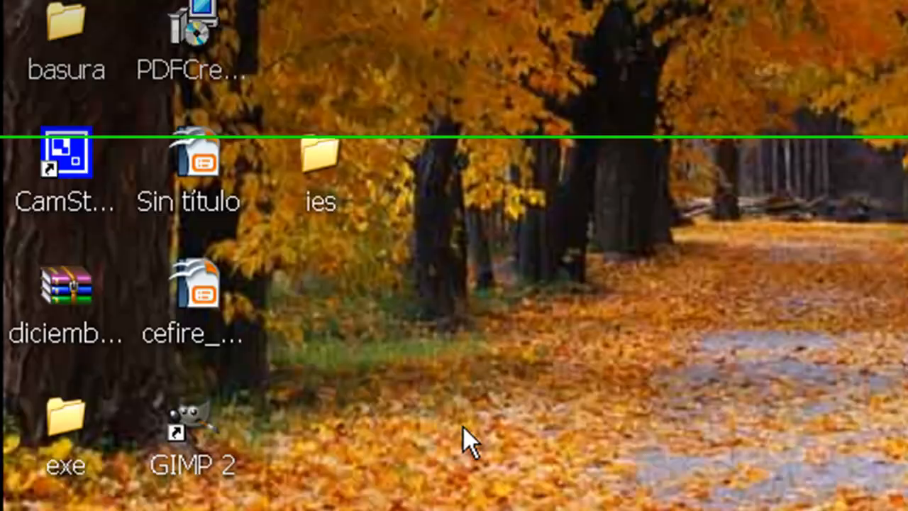
left_click(52, 424)
double_click(53, 413)
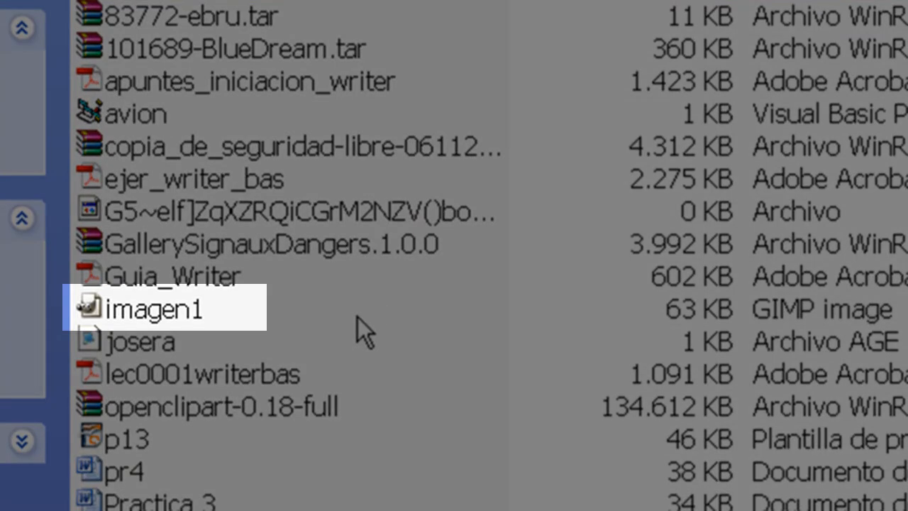
left_click(162, 313)
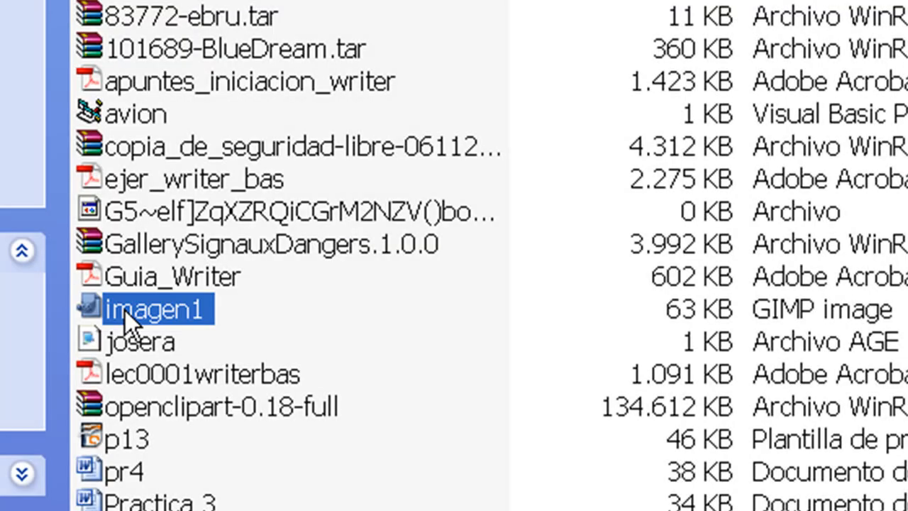
double_click(125, 310)
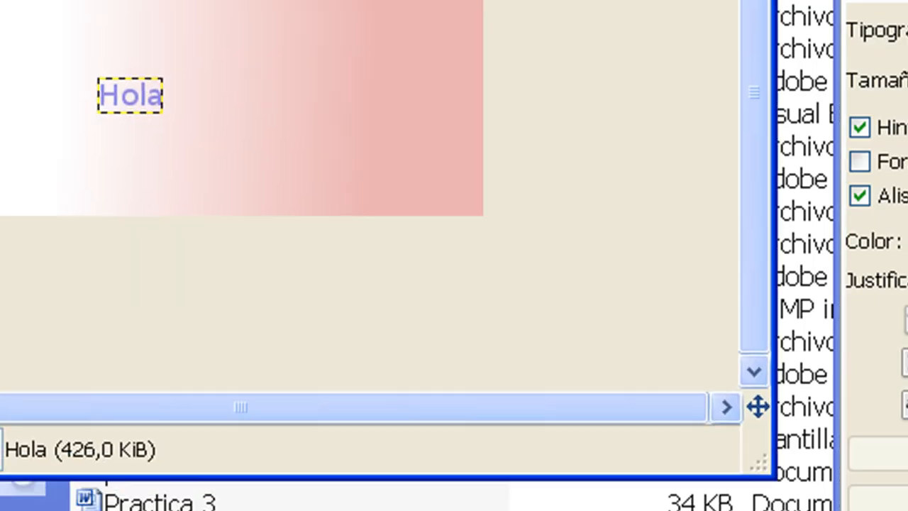
Dismiss the empty text editor and switch to the rectangular selection tool.
left_click(668, 59)
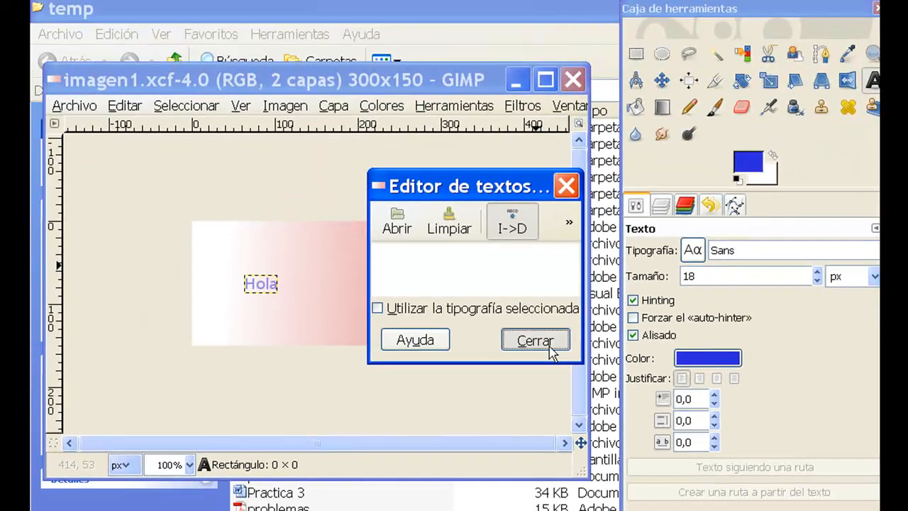
left_click(559, 315)
left_click(637, 54)
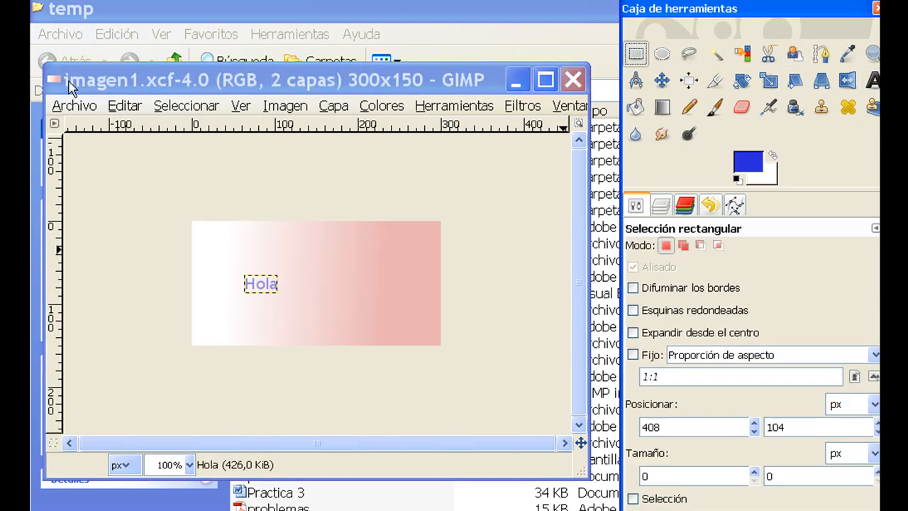
Save the image under a new name with the JPEG image type, changing the file name to imagen1.jpg.
left_click(74, 105)
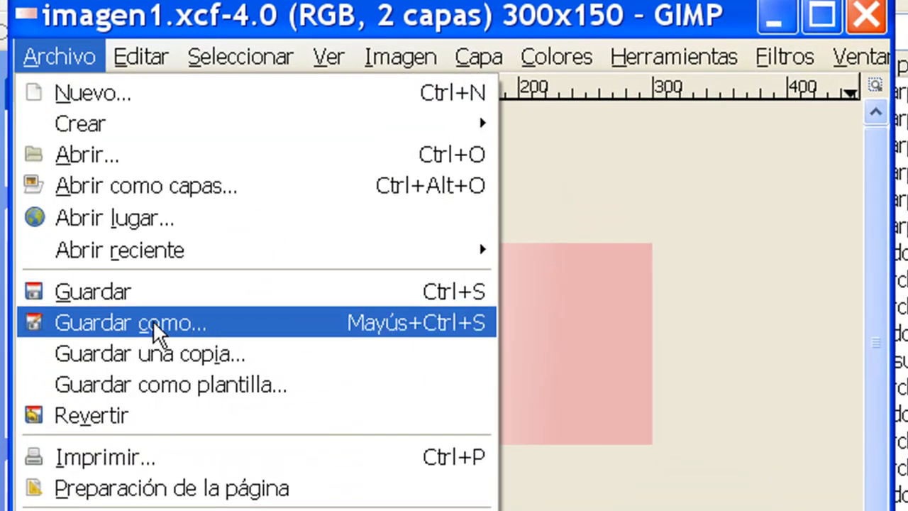
left_click(170, 327)
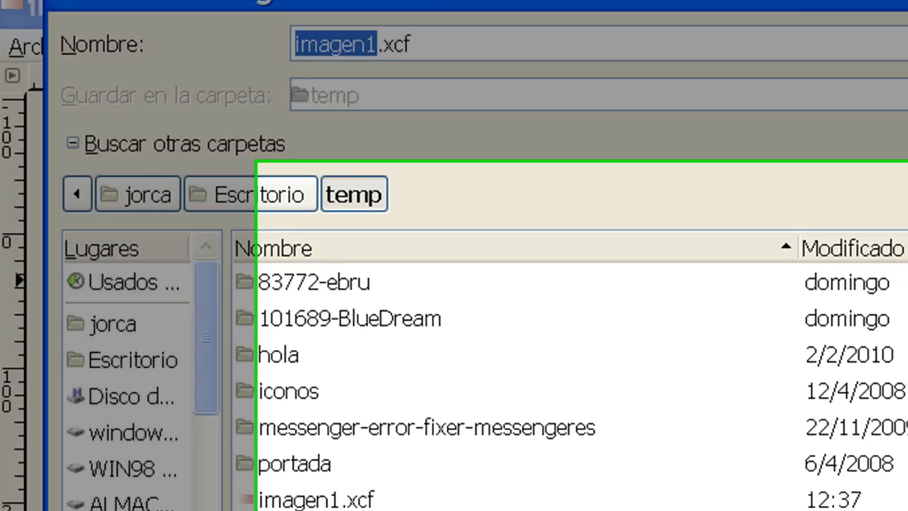
left_click(902, 466)
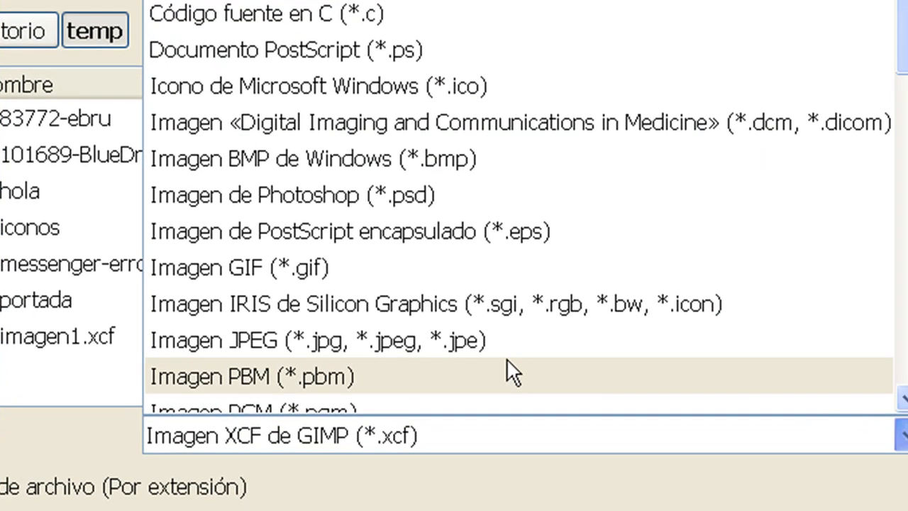
left_click(444, 347)
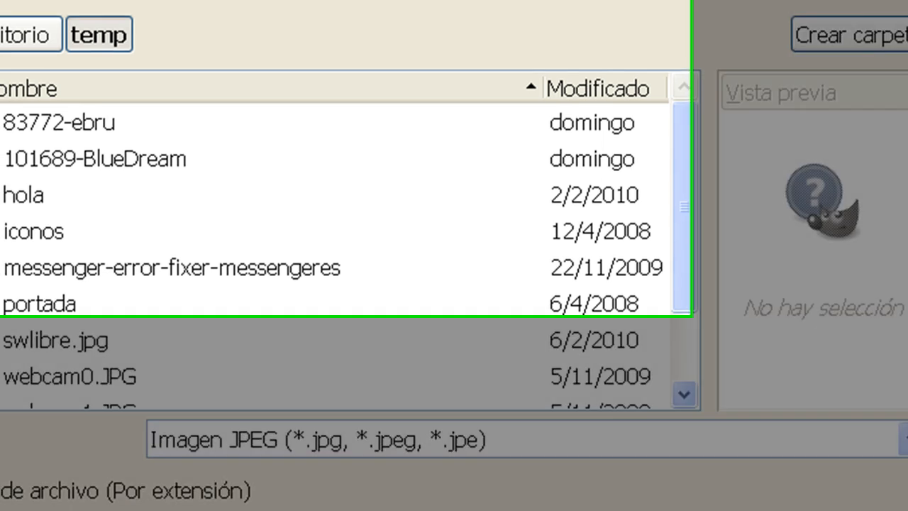
key("BackSpace")
key("BackSpace")
key("BackSpace")
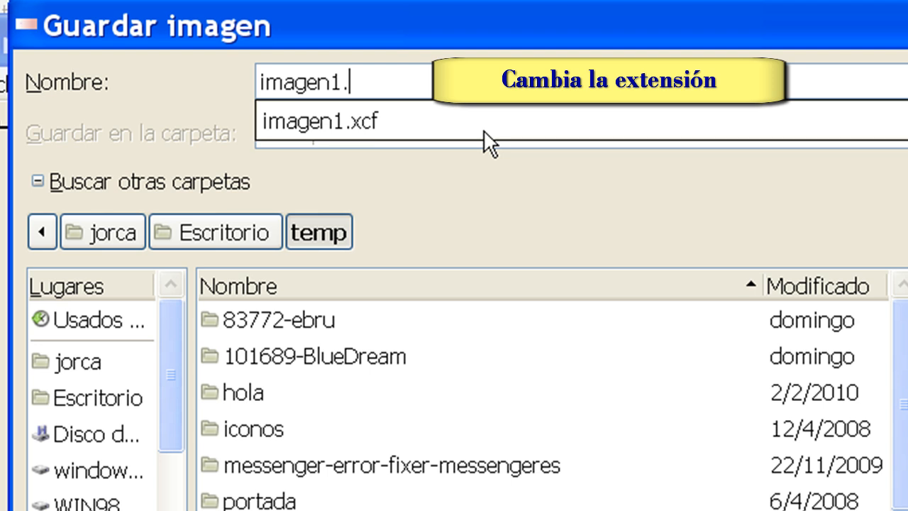
type("jpg")
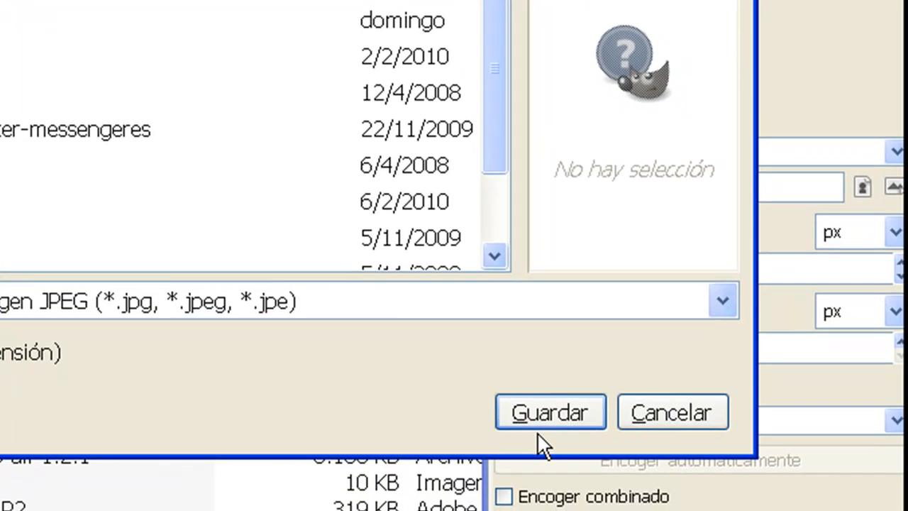
left_click(537, 421)
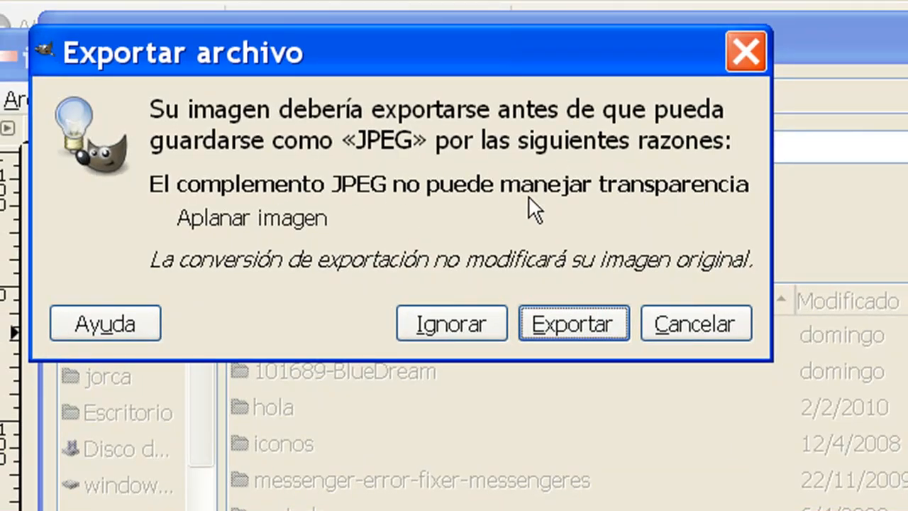
Export the flattened image and save the JPEG with quality 85, keeping the default advanced options.
left_click(574, 325)
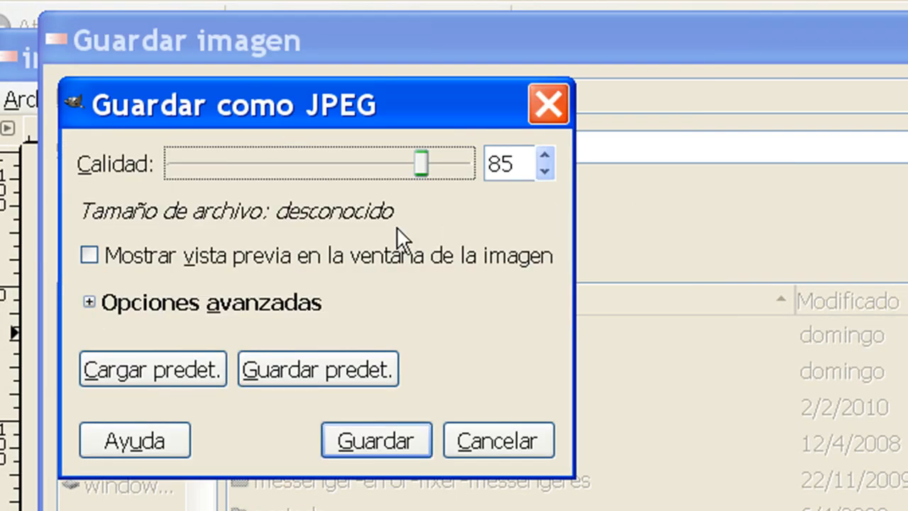
left_click(89, 302)
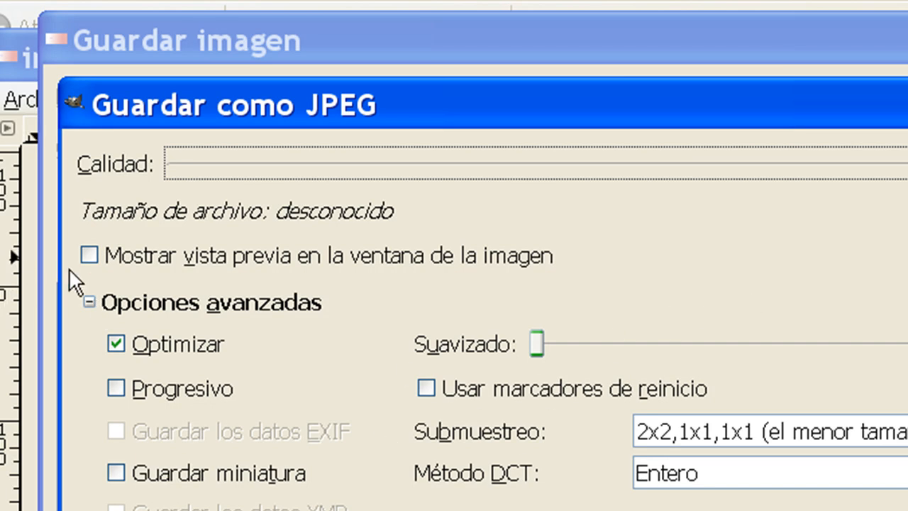
left_click(89, 302)
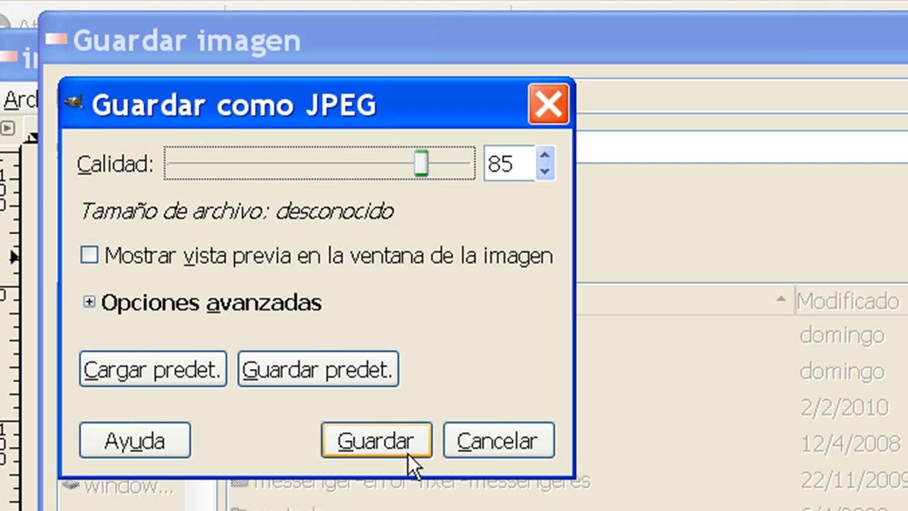
left_click(376, 440)
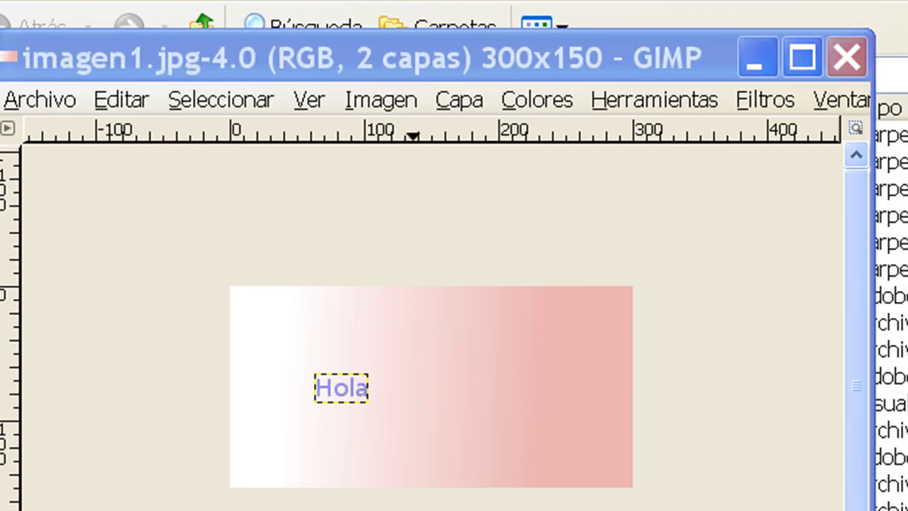
Preview the imagen1 JPEG from the temp folder in the Windows image viewer, and close the image in GIMP.
key("alt+Tab")
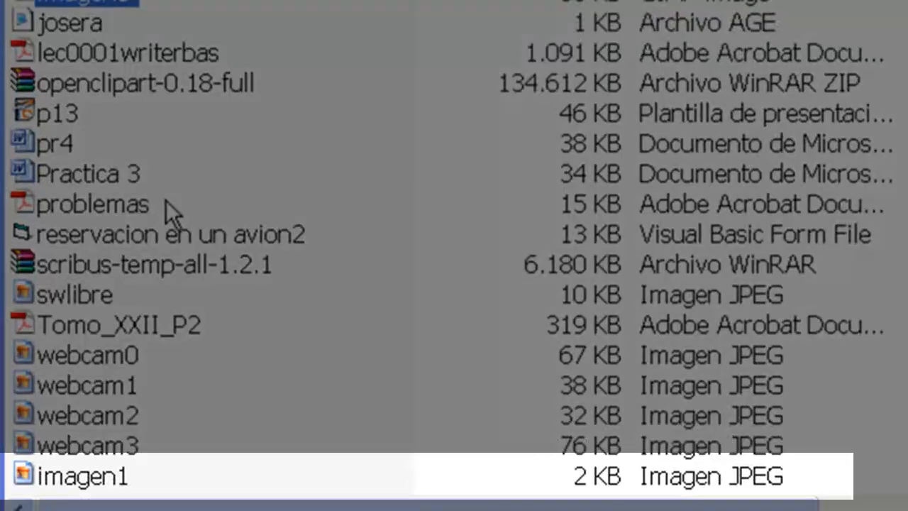
double_click(86, 475)
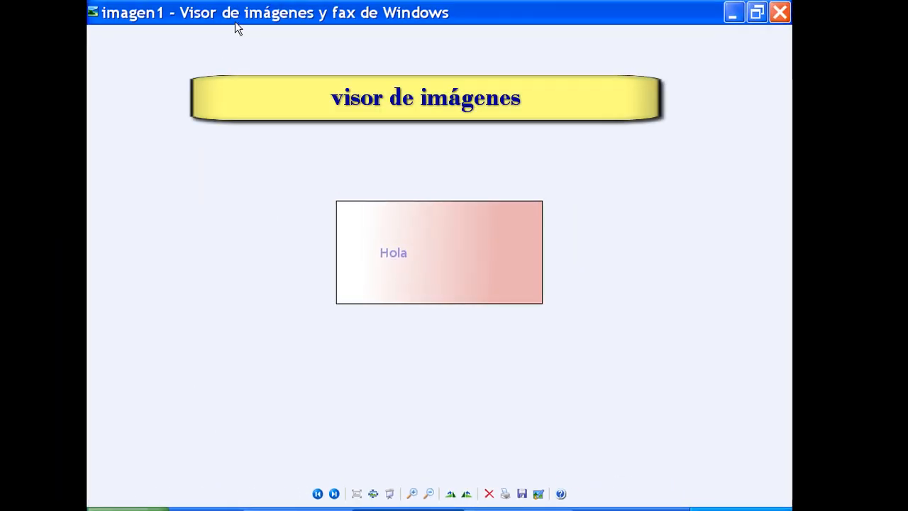
left_click(782, 14)
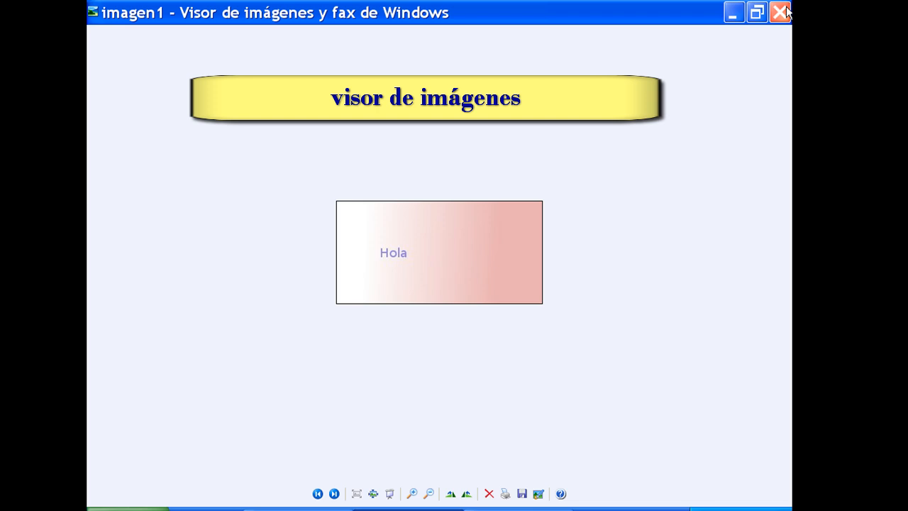
left_click(782, 13)
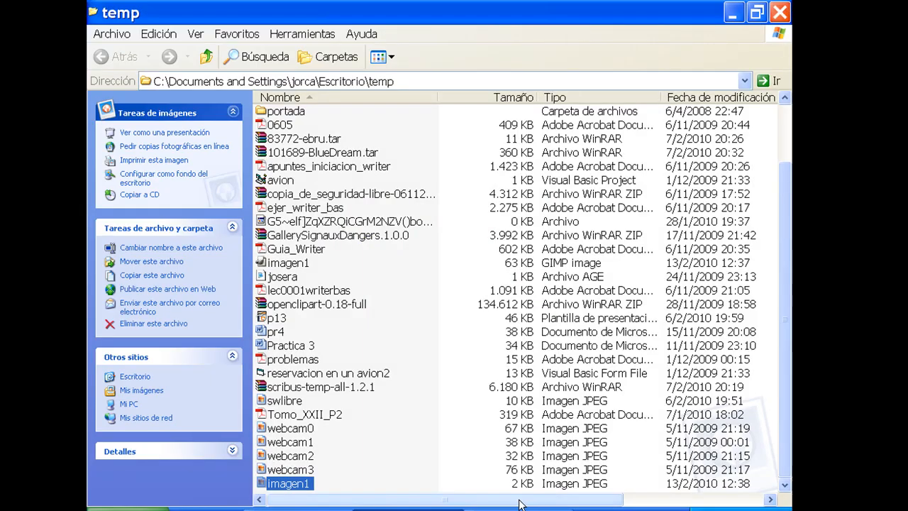
key("alt+Tab")
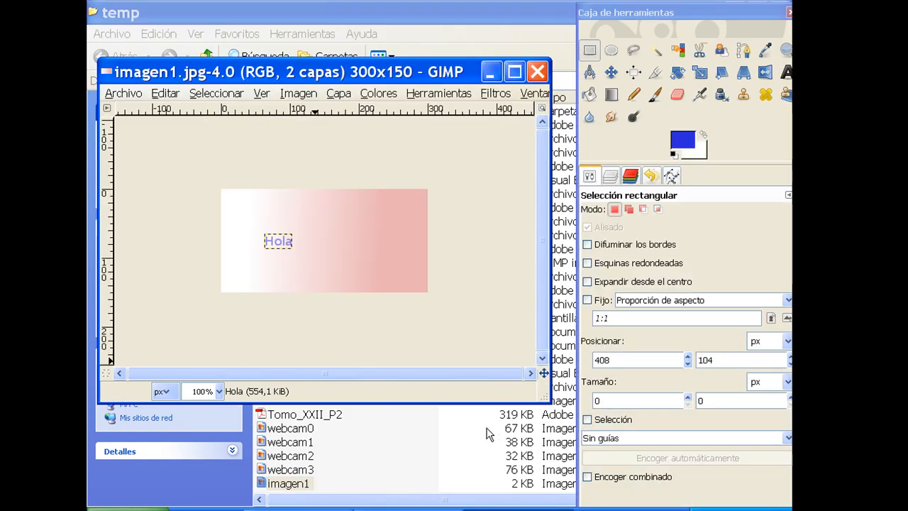
left_click(539, 71)
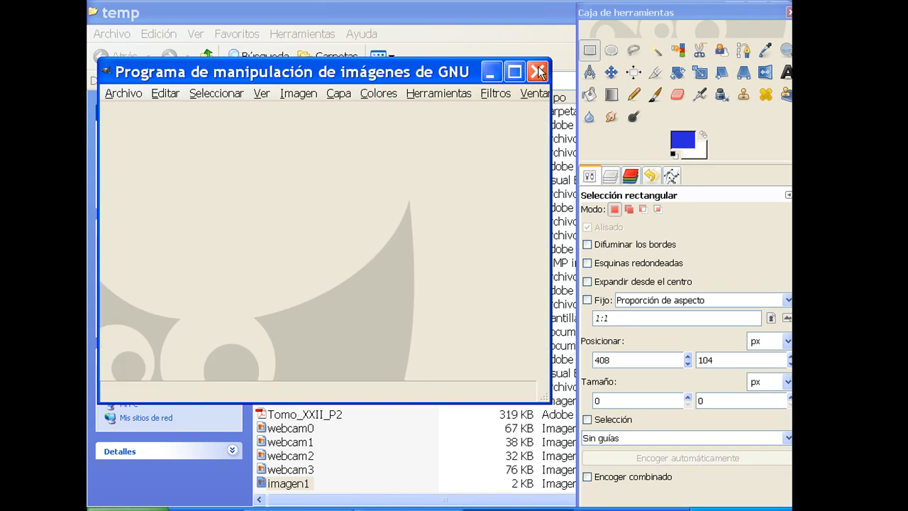
Switch to the browser's course page and download Material Prácticas Gimp from the Recursos para Prácticas section.
left_click(395, 502)
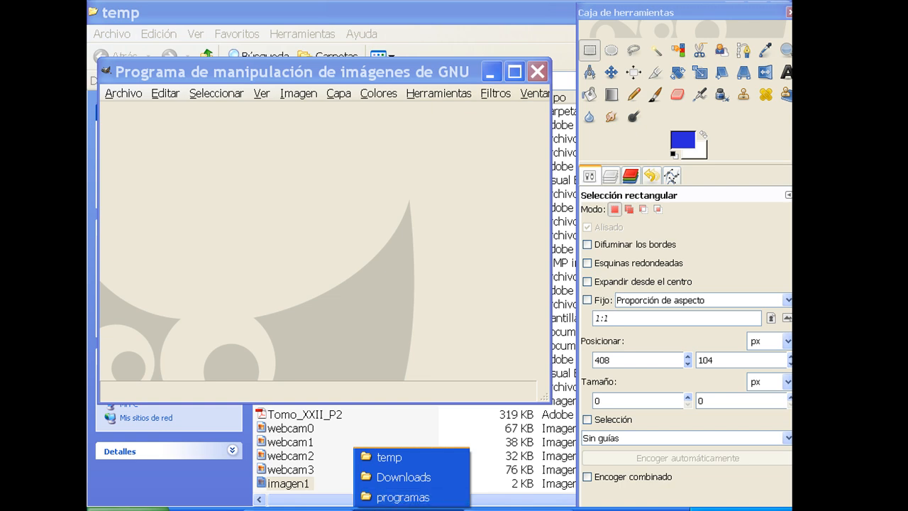
left_click(298, 510)
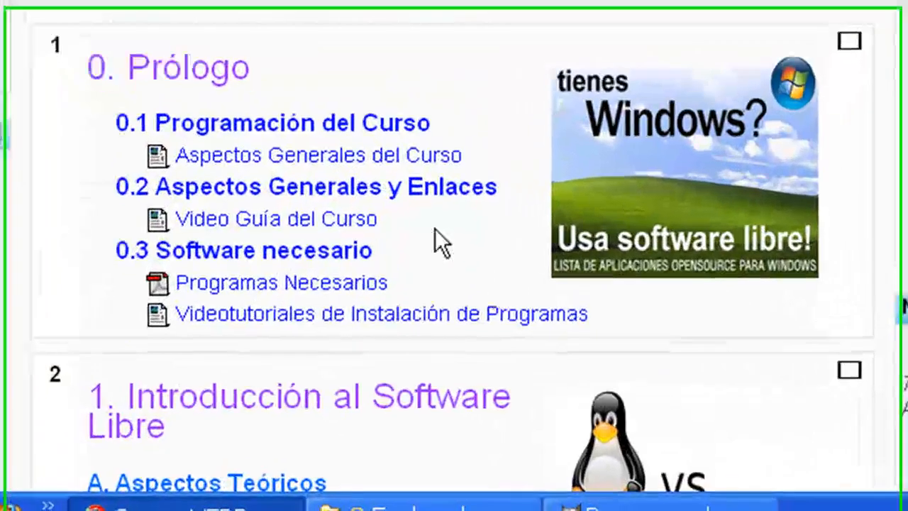
scroll(419, 344, "down", 15)
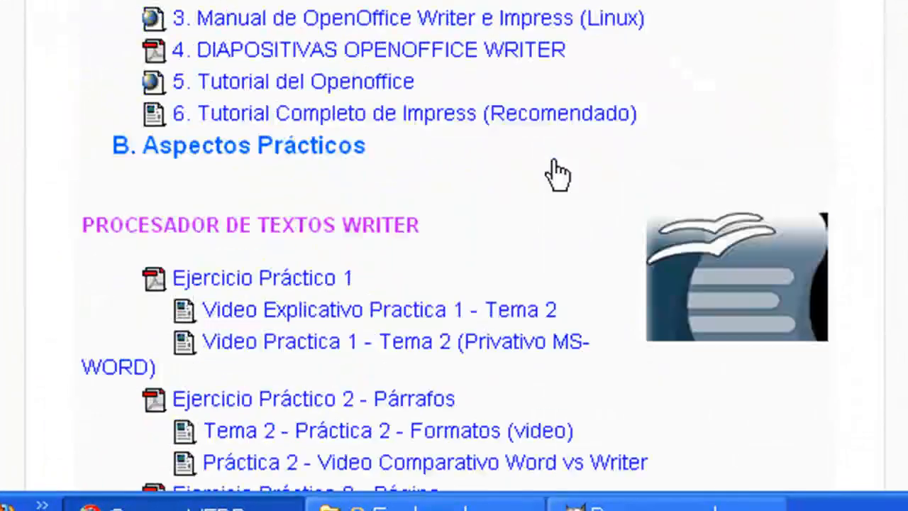
scroll(525, 193, "down", 10)
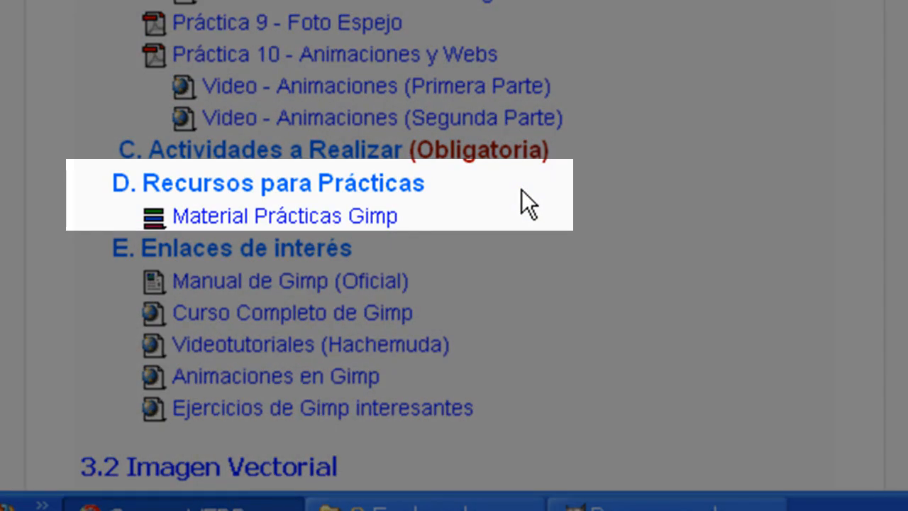
left_click(369, 215)
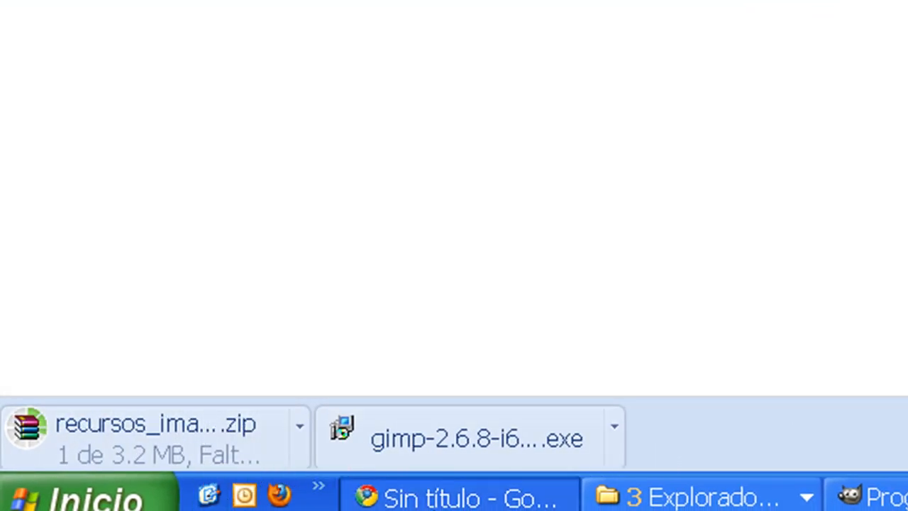
Switch to the Downloads folder and open the recursos_imagen_gimp2 archive.
left_click(686, 506)
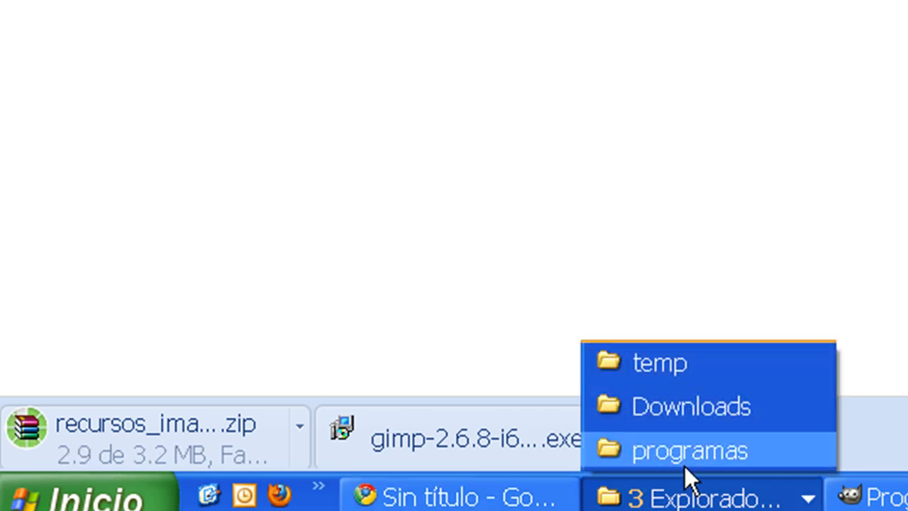
left_click(680, 408)
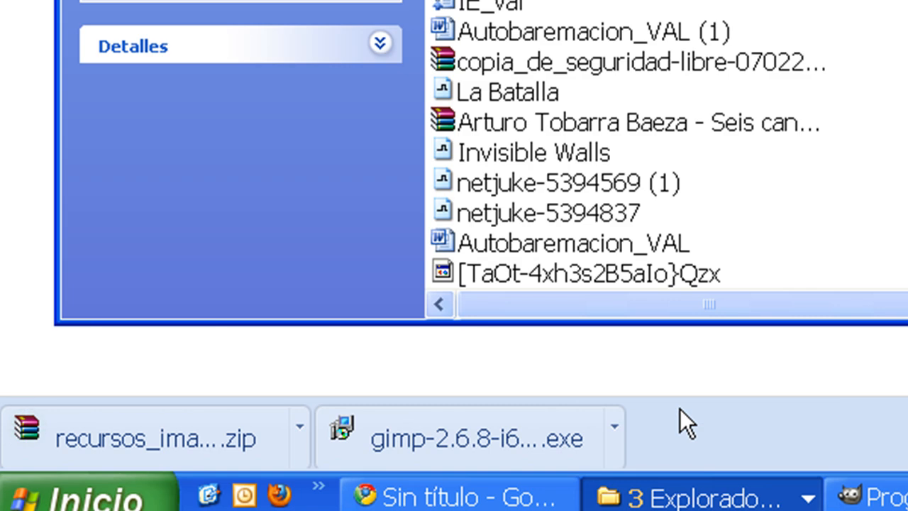
scroll(319, 41, "down", 20)
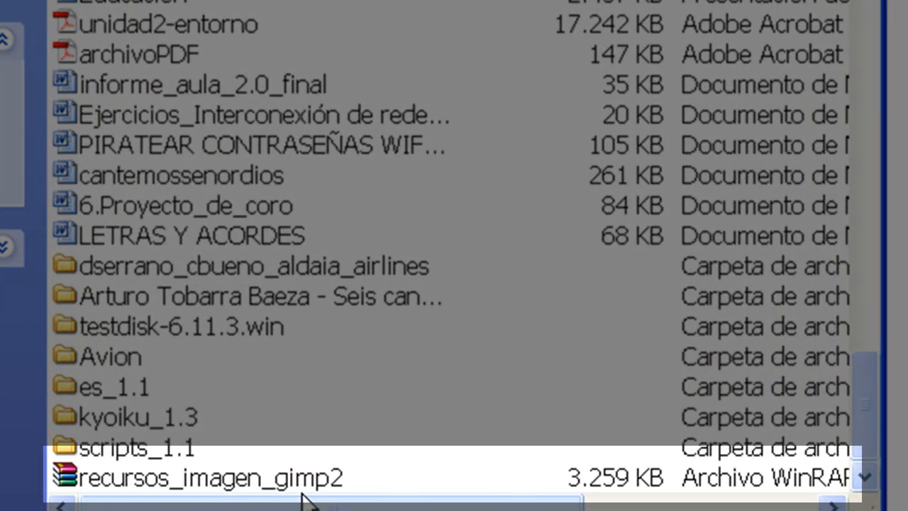
left_click(304, 481)
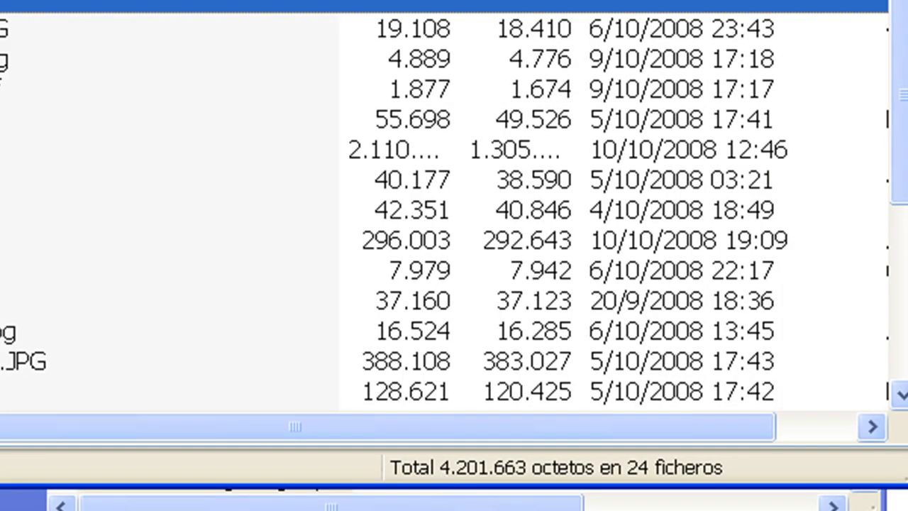
Extract calvo.jpg from the archive to the Escritorio folder.
scroll(454, 213, "down", 3)
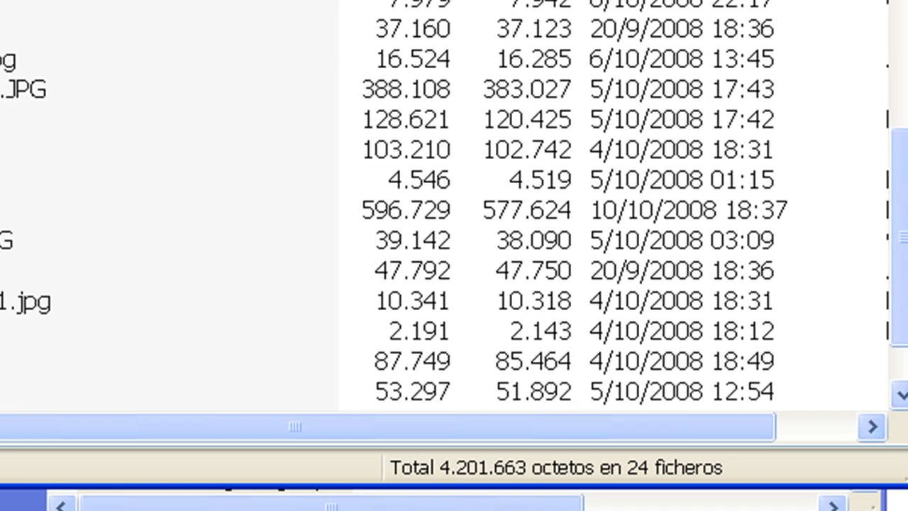
left_click(43, 332)
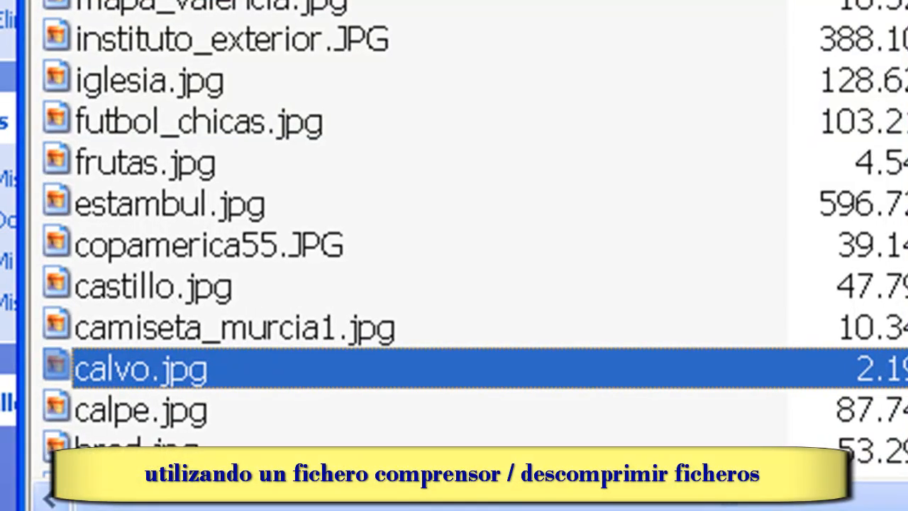
left_click(156, 51)
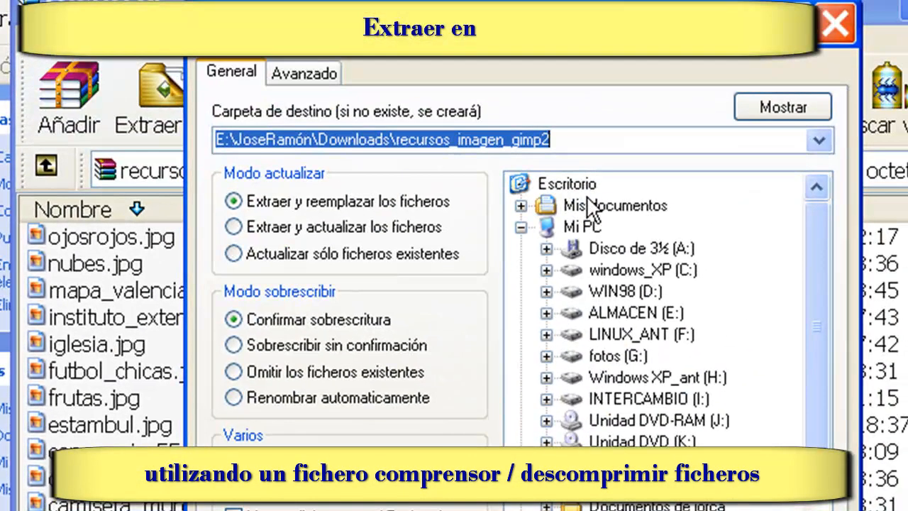
left_click(578, 186)
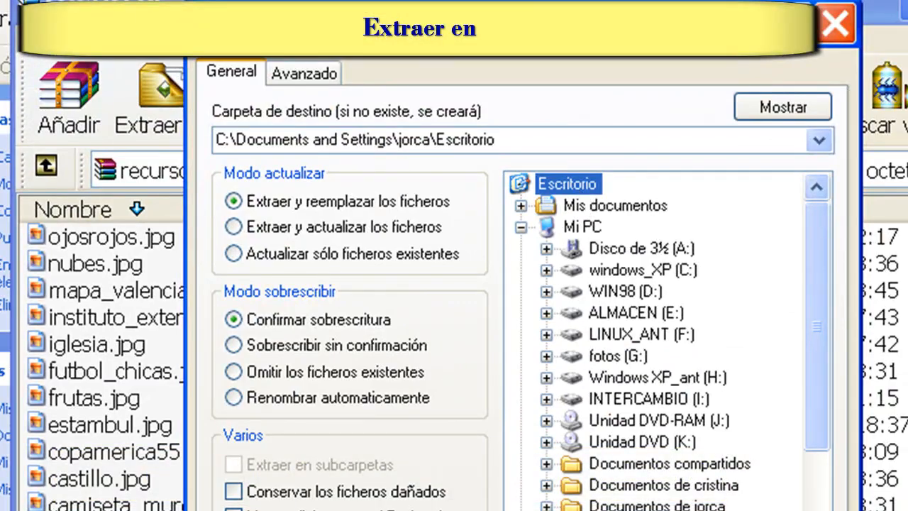
key("Return")
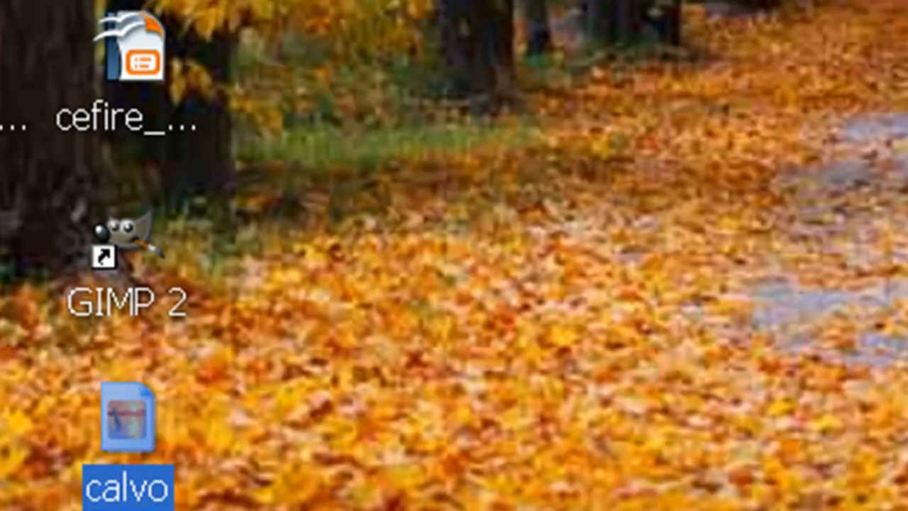
Switch to GIMP and open calvo.jpg from the Escritorio folder.
double_click(127, 241)
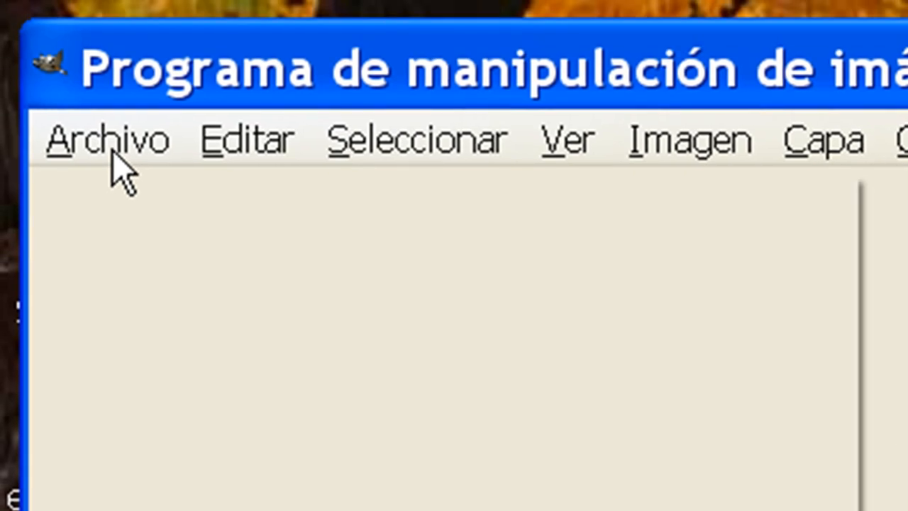
left_click(111, 146)
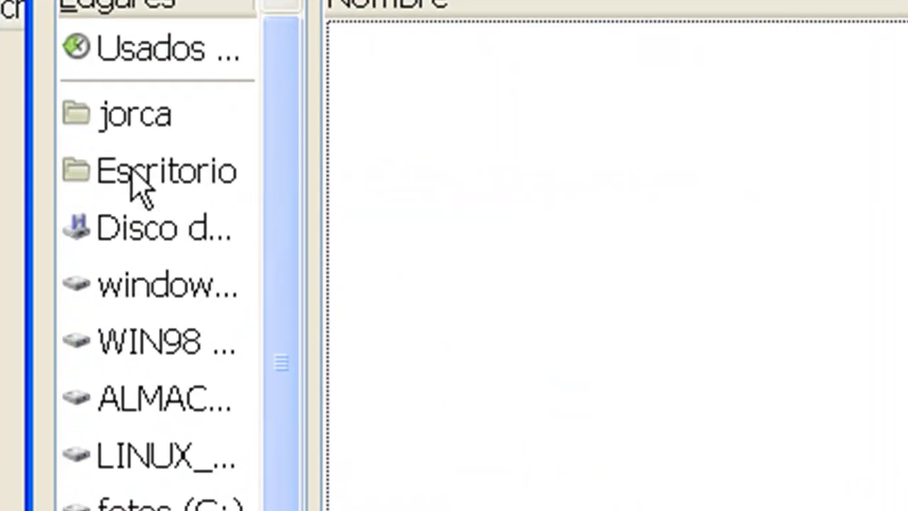
left_click(91, 197)
left_click(443, 445)
left_click(564, 366)
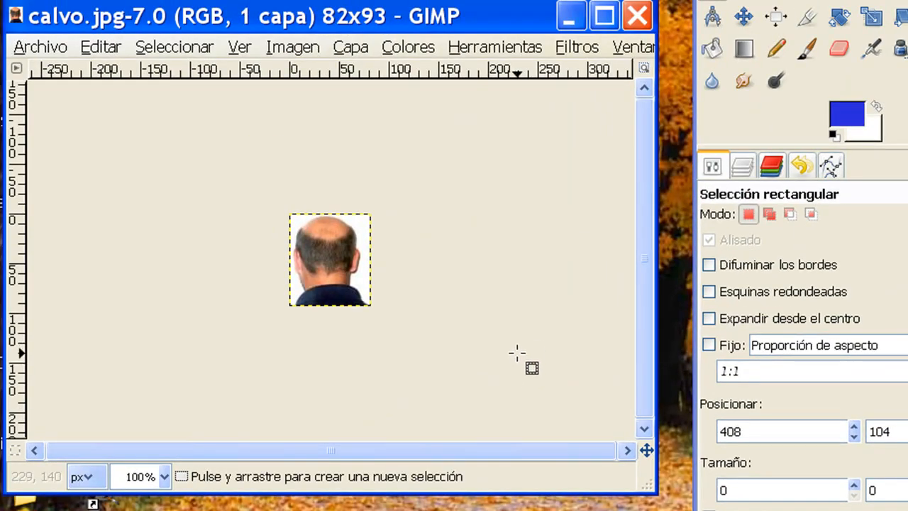
Activate the Clone tool with the Circle (09) brush for retouching the bald head.
left_click_drag(441, 2, 441, 0)
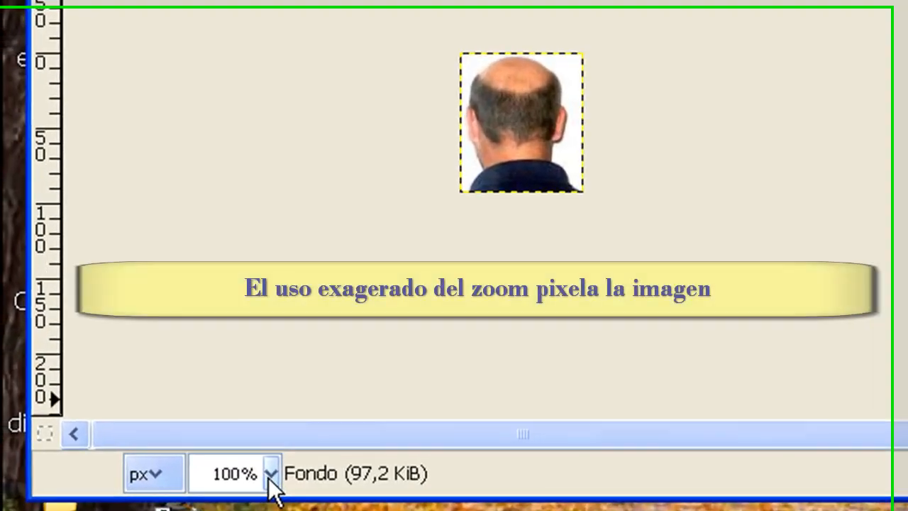
left_click(186, 476)
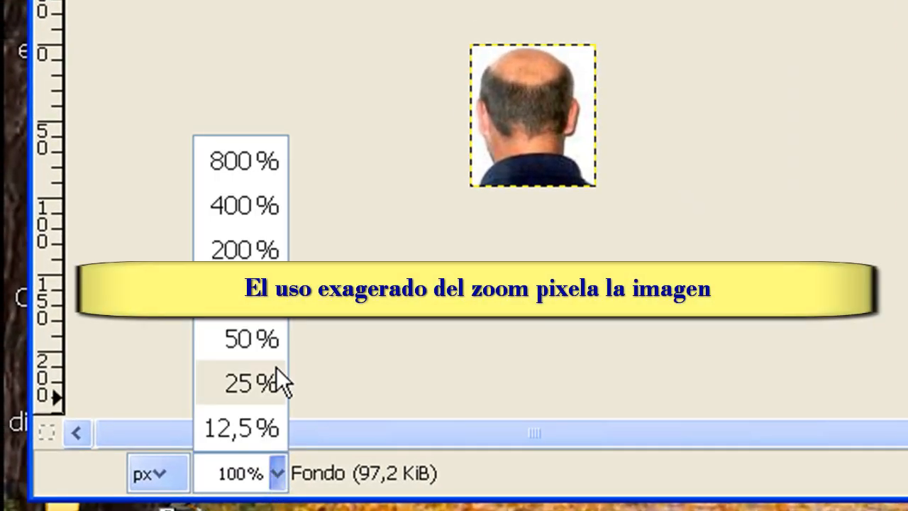
left_click(248, 249)
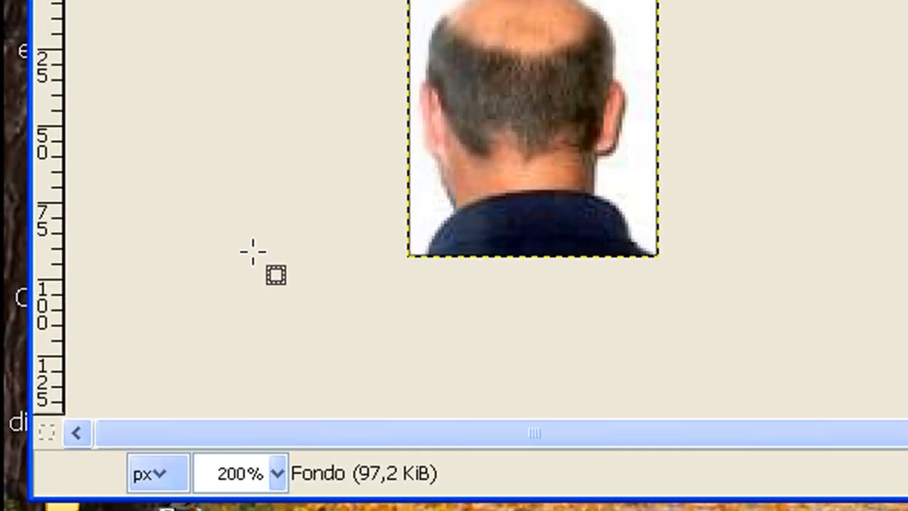
left_click(278, 474)
left_click(244, 207)
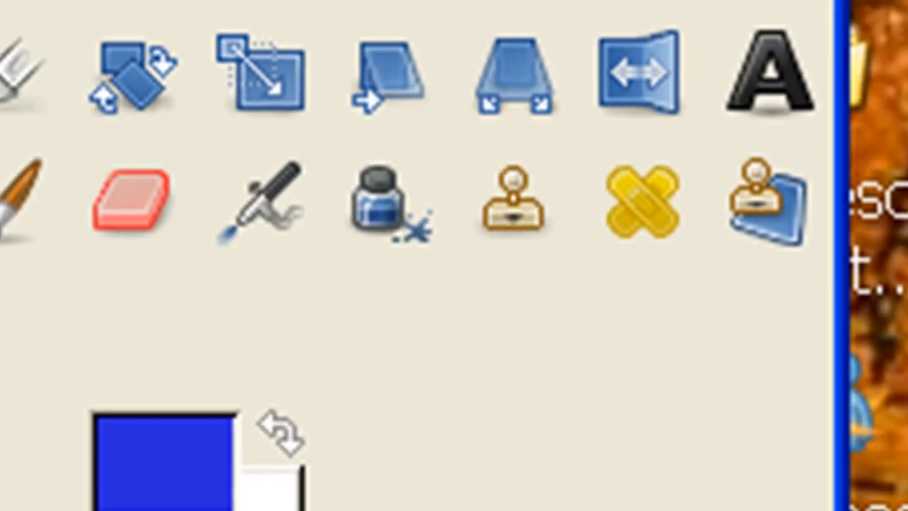
left_click(526, 221)
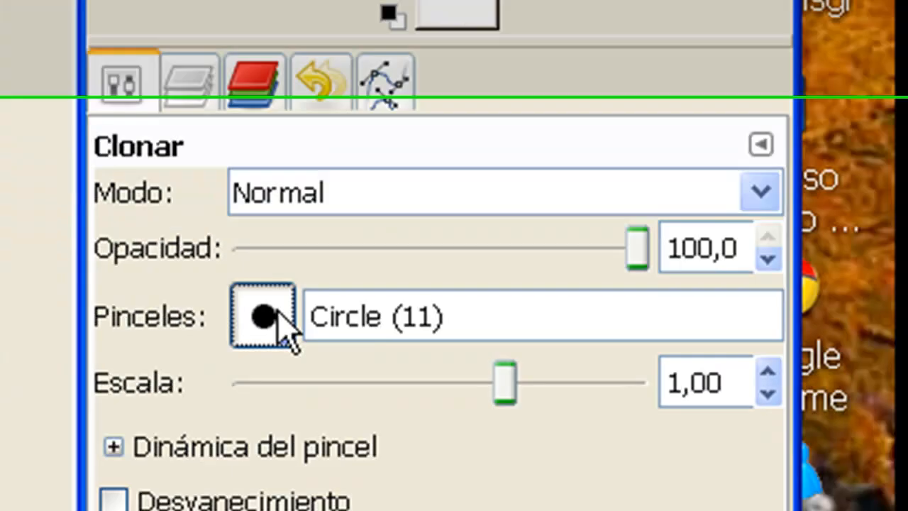
left_click(278, 315)
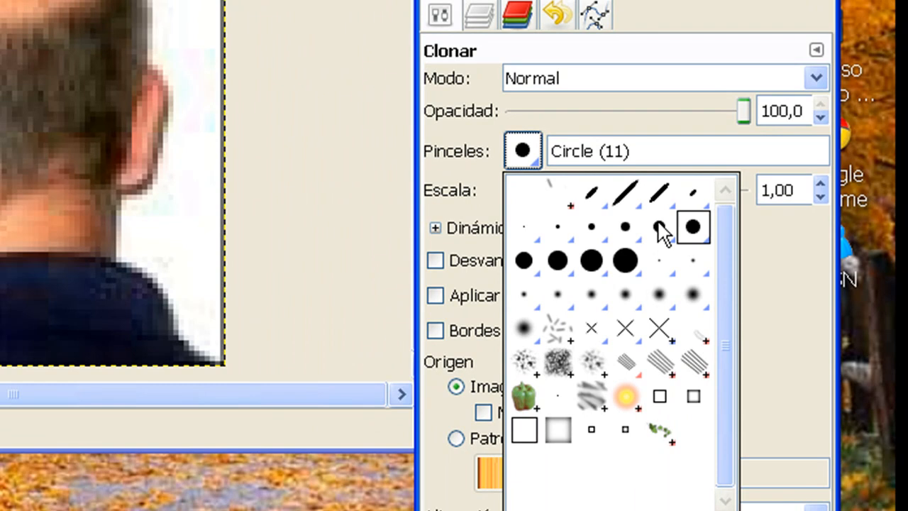
left_click(660, 228)
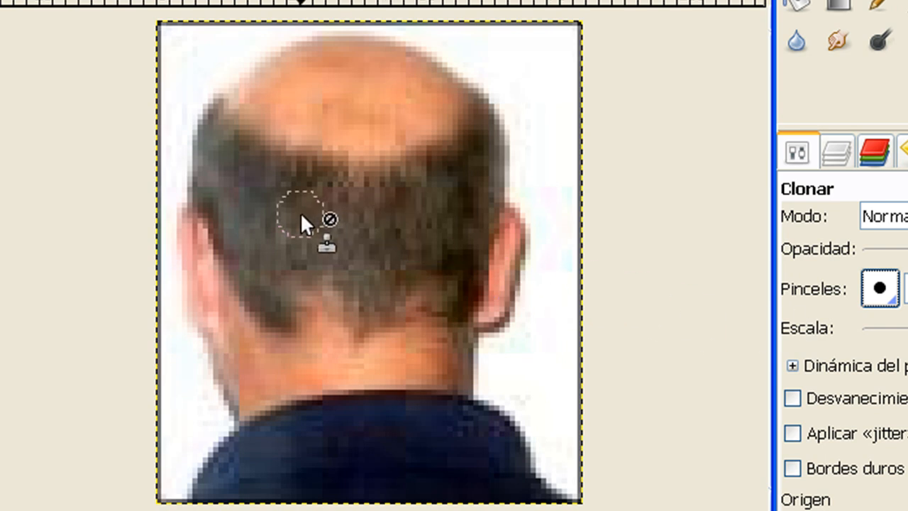
Clone hair from the back of the head over the lower bald area, undoing the long stroke that spills past the head.
key("ctrl")
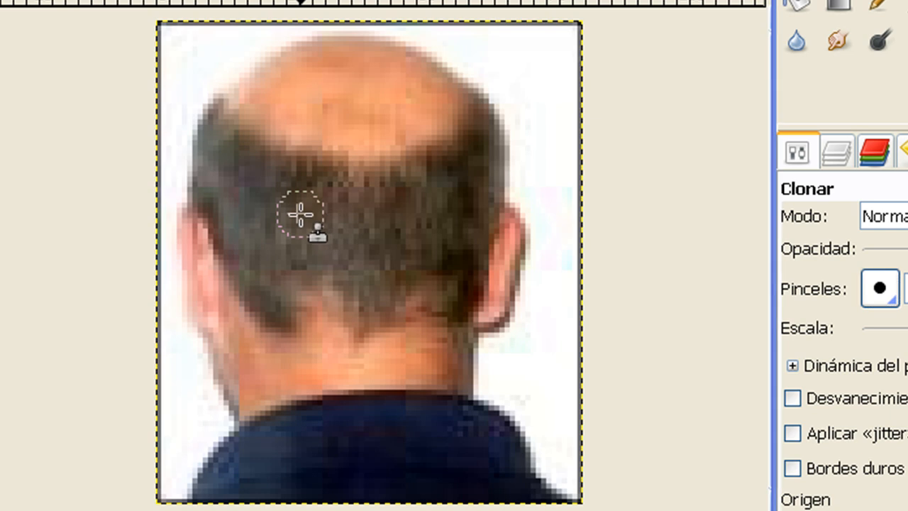
left_click(299, 213, "ctrl")
mouse_move(316, 145)
left_mouse_down()
mouse_move(387, 151)
mouse_move(429, 173)
left_mouse_up()
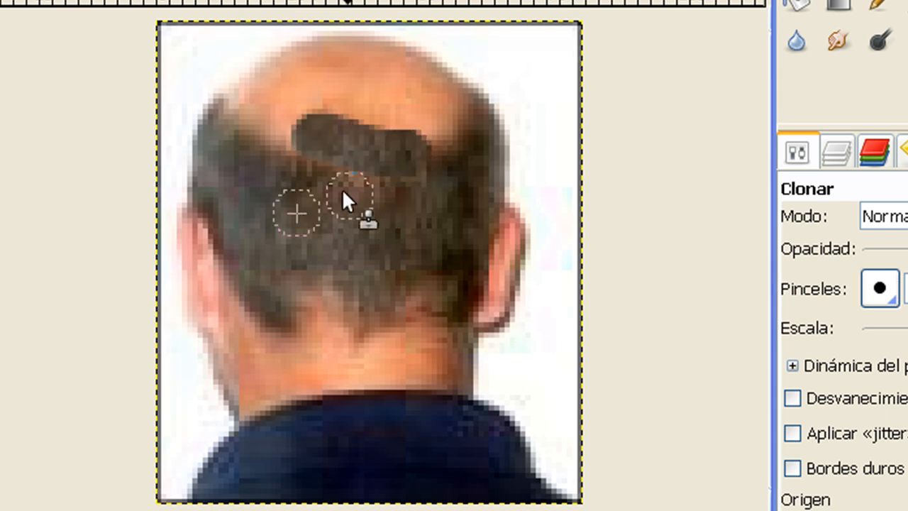
left_click_drag(278, 146, 387, 166)
mouse_move(270, 119)
left_mouse_down()
mouse_move(314, 139)
mouse_move(257, 125)
mouse_move(540, 140)
left_mouse_up()
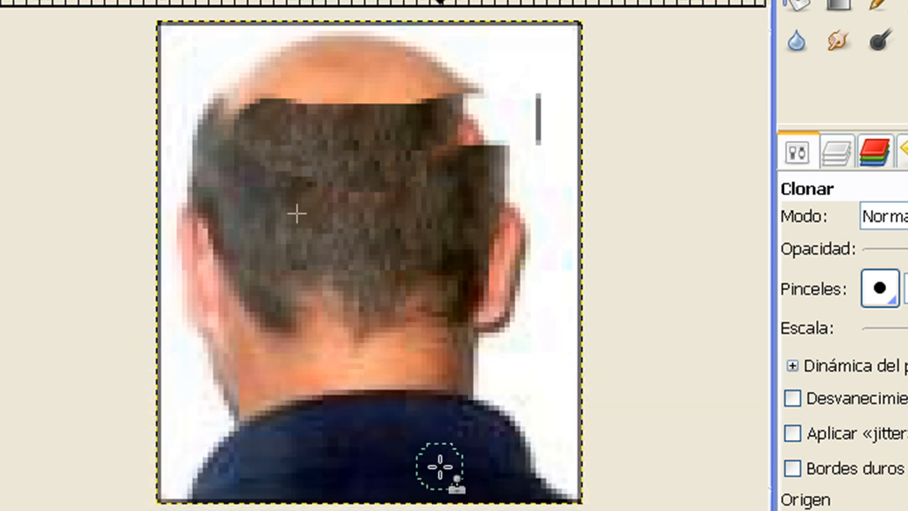
key("ctrl+z")
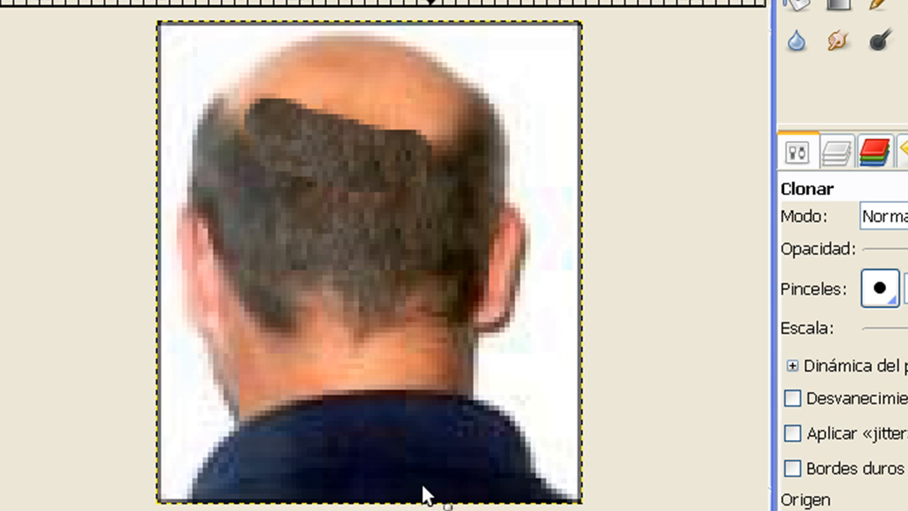
Resample hair from the middle of the head and clone it in short dabs along the edge of the bald area.
left_click(297, 216, "ctrl")
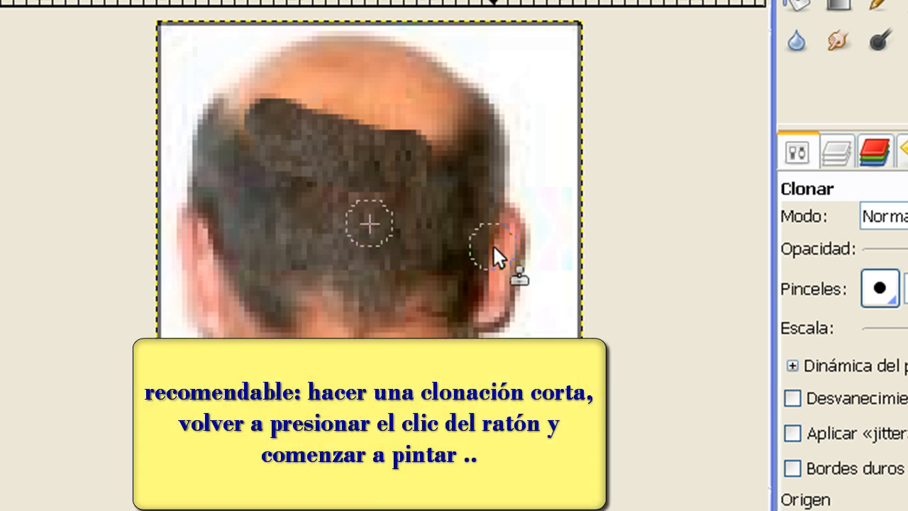
left_click(248, 112)
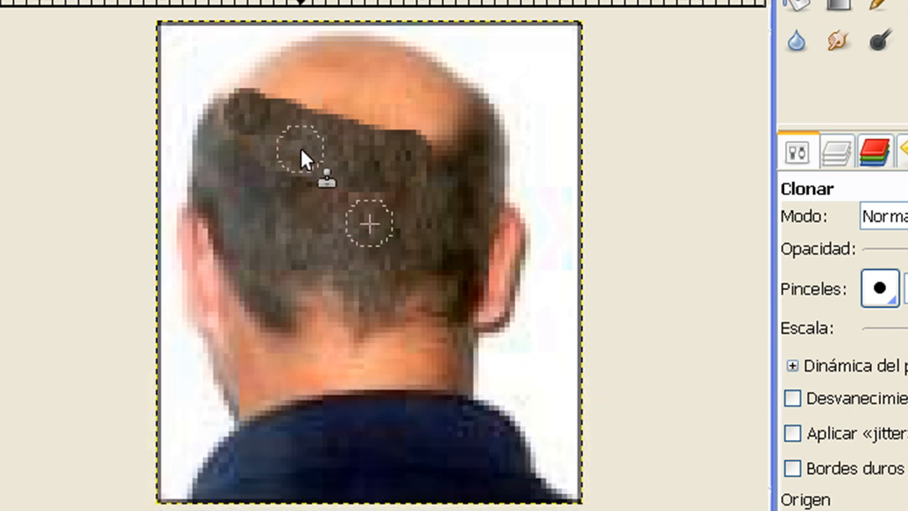
left_click(286, 101)
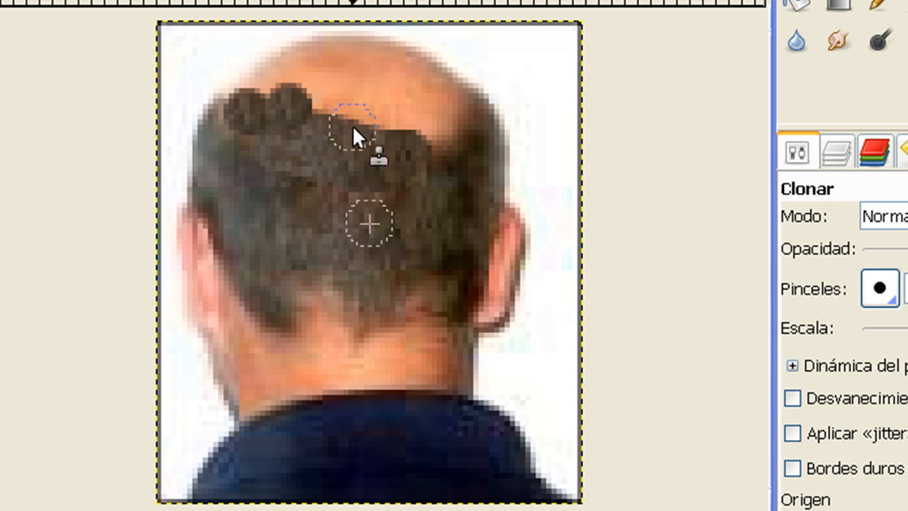
left_click(323, 103)
left_click(364, 130)
left_click(406, 139)
left_click(423, 140)
left_click(451, 122)
left_click(425, 107)
left_click(390, 102)
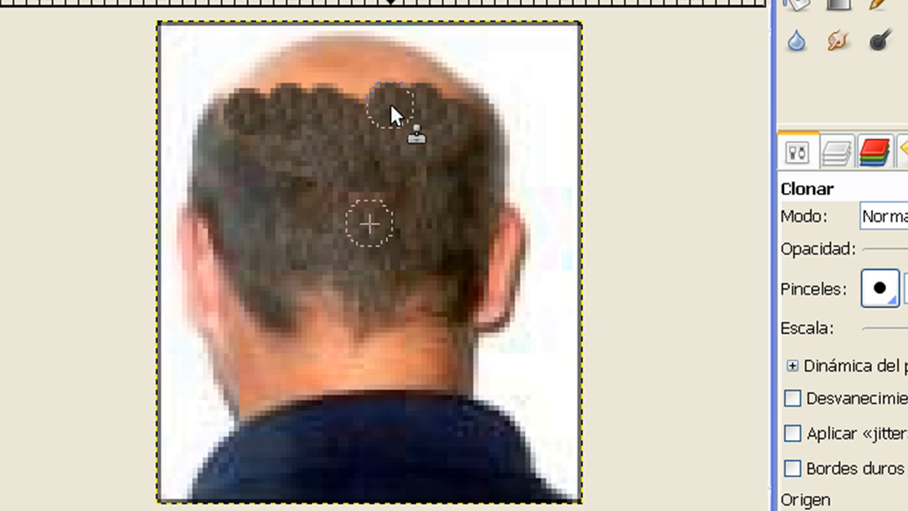
left_click(357, 88)
left_click(318, 90)
left_click(284, 100)
Clone hair over the rest of the crown and fill the remaining skin gaps at the sides.
mouse_move(225, 118)
left_mouse_down()
mouse_move(301, 74)
mouse_move(345, 70)
mouse_move(352, 78)
mouse_move(305, 71)
mouse_move(375, 66)
mouse_move(322, 59)
mouse_move(405, 64)
mouse_move(428, 78)
mouse_move(449, 107)
left_mouse_up()
mouse_move(387, 99)
left_mouse_down()
mouse_move(440, 97)
mouse_move(465, 112)
left_mouse_up()
left_click_drag(421, 77, 441, 88)
mouse_move(337, 55)
left_mouse_down()
mouse_move(270, 74)
mouse_move(255, 99)
mouse_move(280, 86)
mouse_move(263, 90)
mouse_move(235, 137)
left_mouse_up()
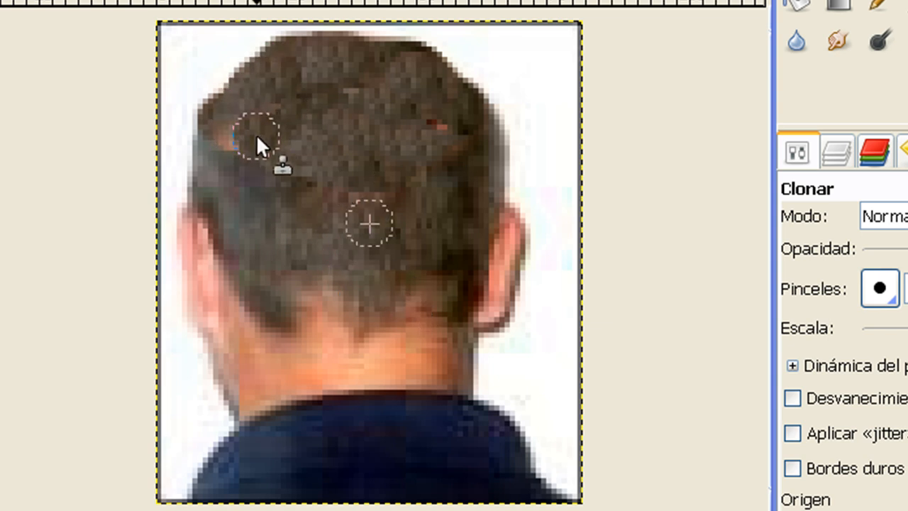
left_click(243, 132)
Clone hair down over the nape to extend the lower hairline between the ears.
left_click_drag(298, 245, 322, 262)
left_click(324, 302)
left_click(324, 324)
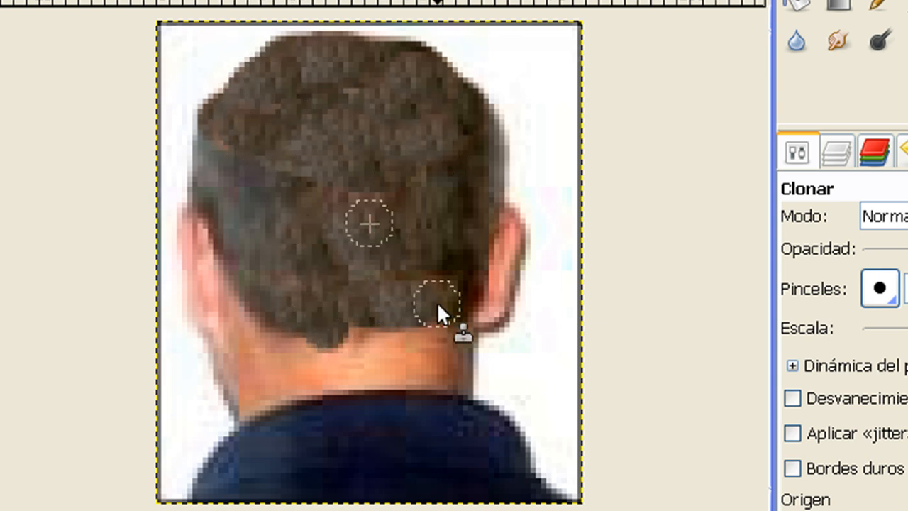
mouse_move(284, 319)
left_mouse_down()
mouse_move(402, 337)
mouse_move(442, 313)
left_mouse_up()
left_click_drag(449, 270, 444, 319)
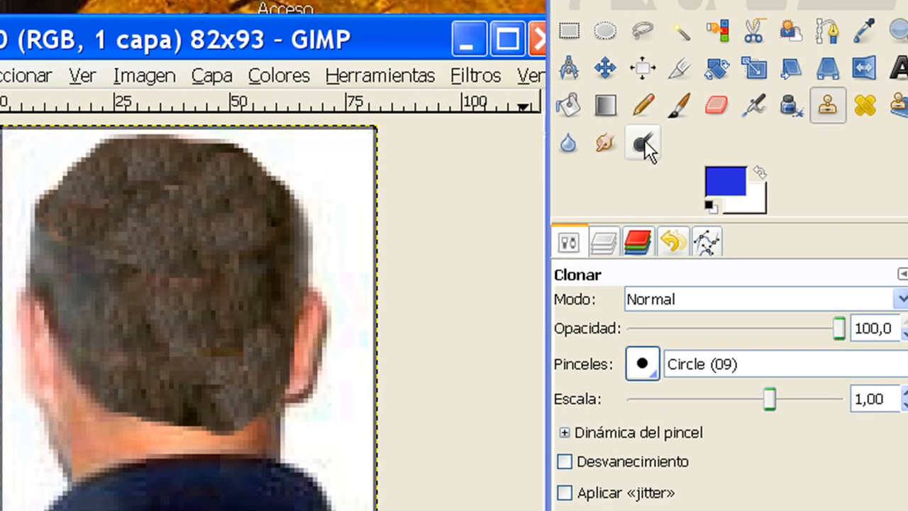
Smudge the cloned hair in the middle of the head, then blur the area around it with the Circle (09) brush.
left_click(606, 144)
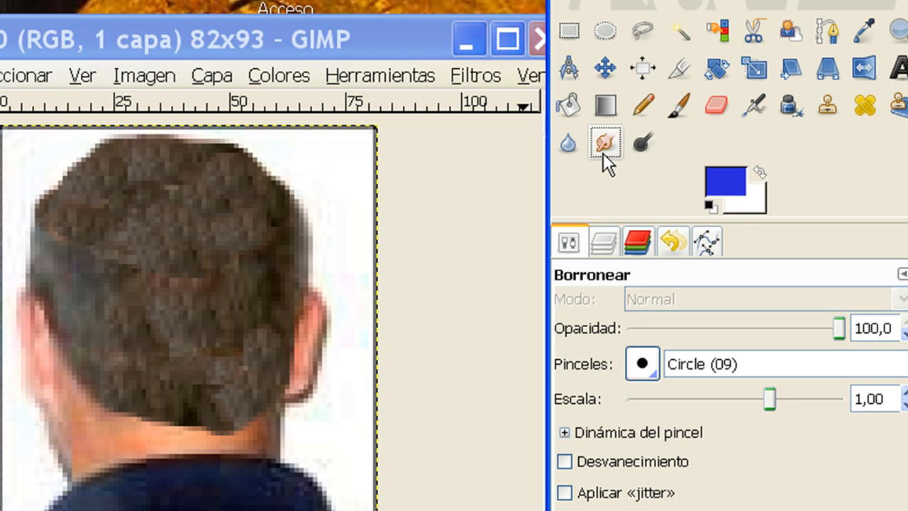
mouse_move(200, 316)
left_mouse_down()
mouse_move(165, 330)
mouse_move(234, 291)
mouse_move(136, 309)
mouse_move(143, 331)
mouse_move(195, 307)
mouse_move(124, 292)
mouse_move(105, 259)
mouse_move(233, 278)
mouse_move(184, 264)
left_mouse_up()
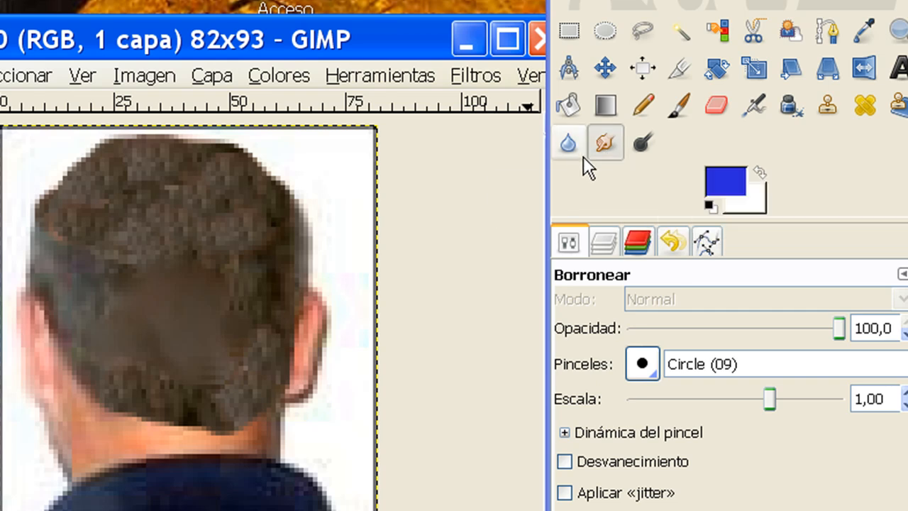
left_click(569, 145)
mouse_move(180, 271)
left_mouse_down()
mouse_move(140, 295)
mouse_move(198, 246)
mouse_move(166, 231)
mouse_move(168, 271)
mouse_move(228, 281)
left_mouse_up()
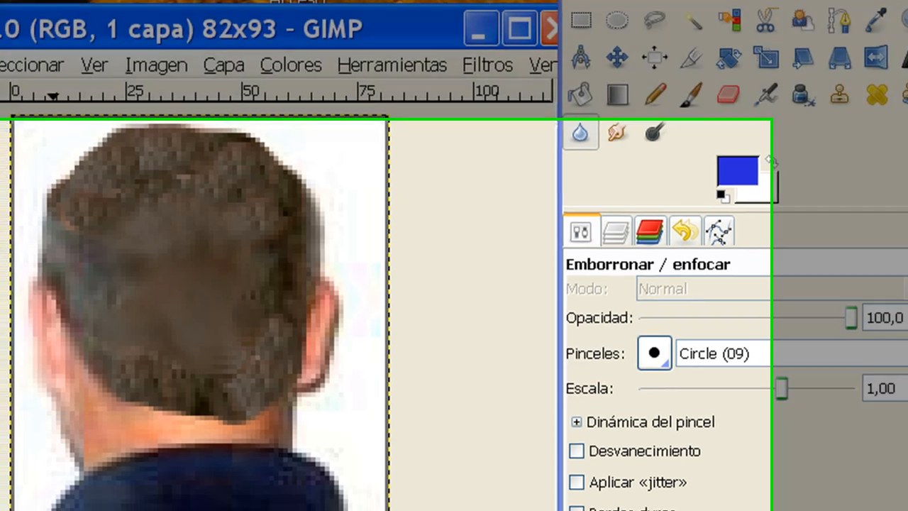
left_click(147, 479)
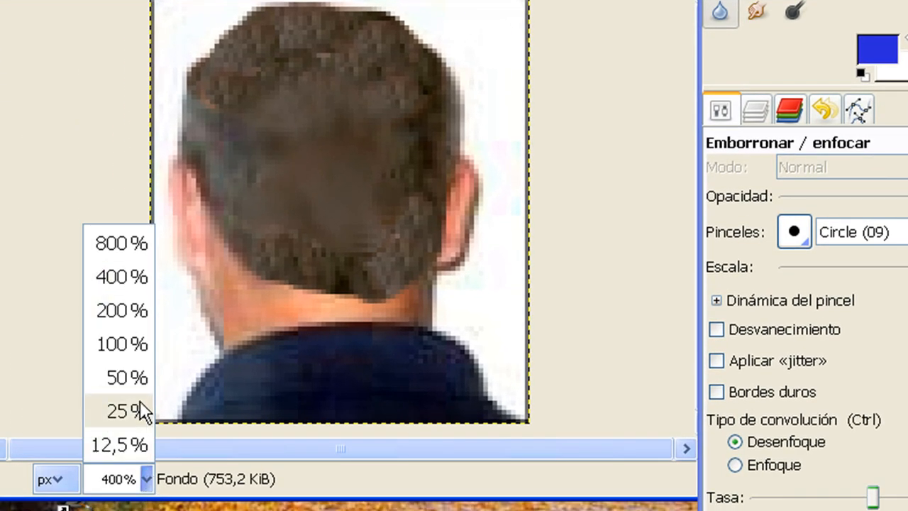
left_click(125, 346)
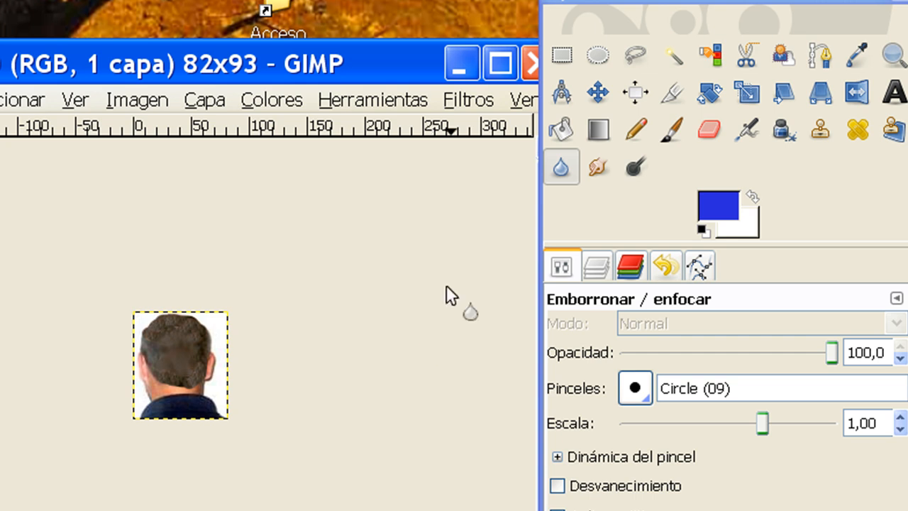
Create a round button set with the Botón redondo script, using the text "entrar".
left_click(0, 100)
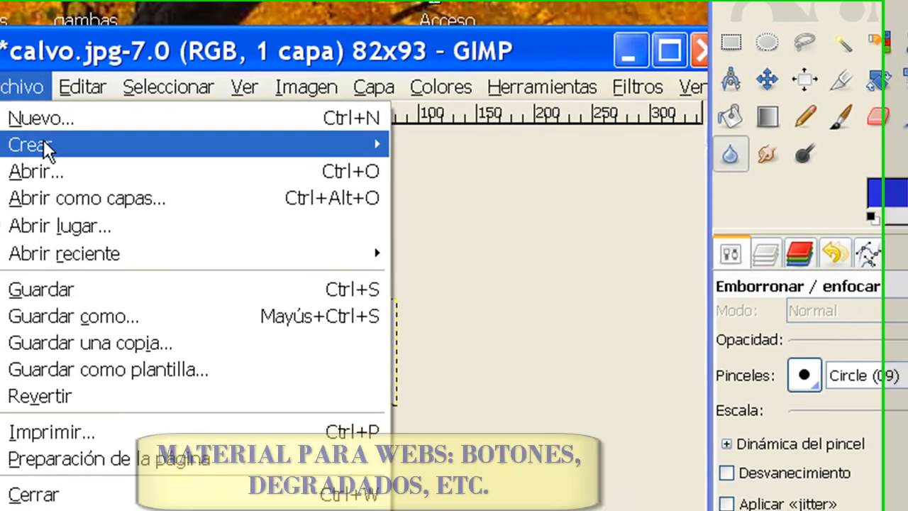
mouse_move(71, 147)
mouse_move(518, 232)
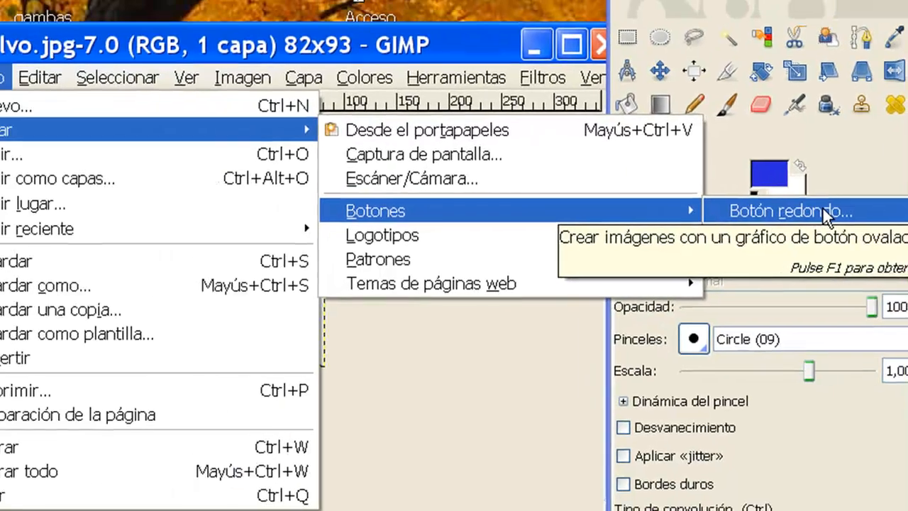
left_click(667, 179)
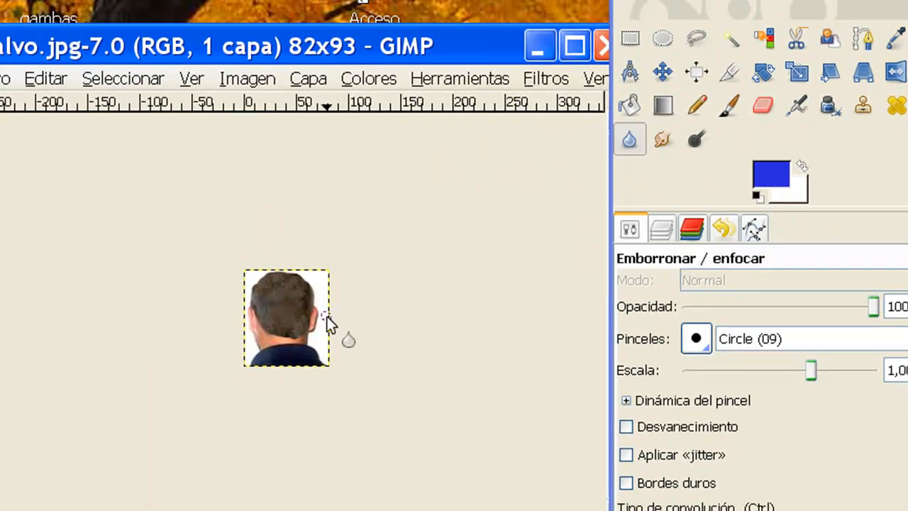
left_click(538, 48)
left_click_drag(202, 75, 225, 21)
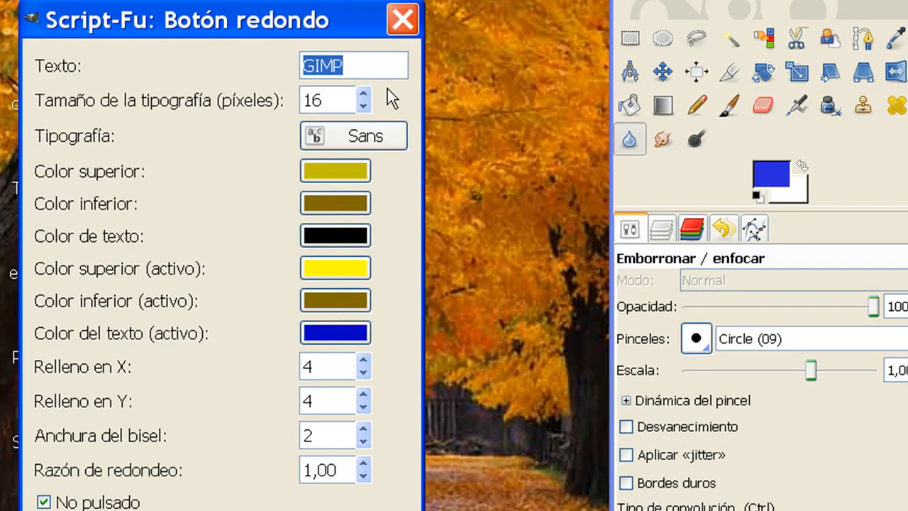
type("entrar")
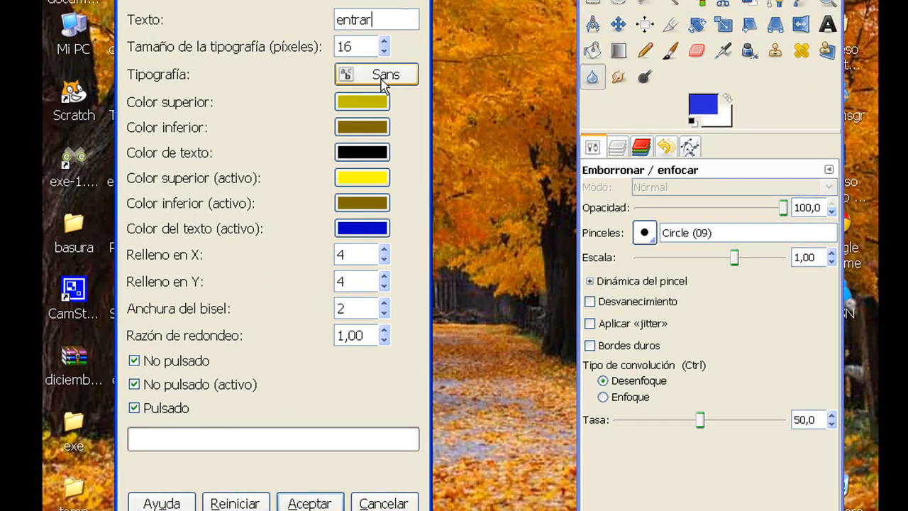
left_click(319, 504)
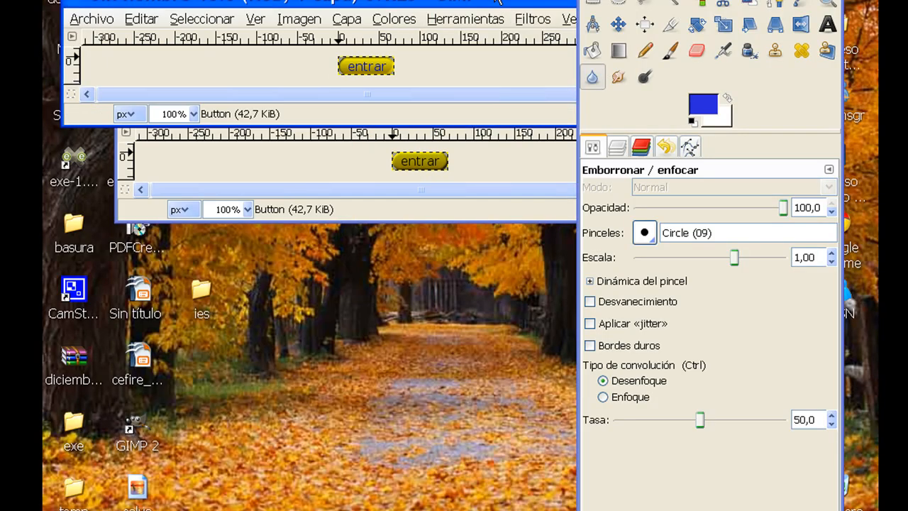
Save the front button image as boton.jpg in the temp folder at JPEG quality 85, and open the saved file from that folder.
left_click_drag(369, 49, 368, 56)
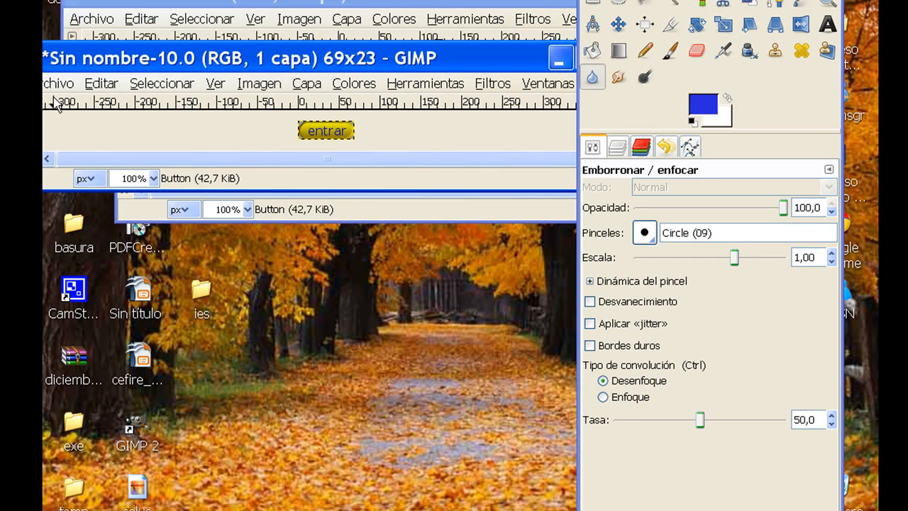
left_click(57, 83)
left_click(117, 244)
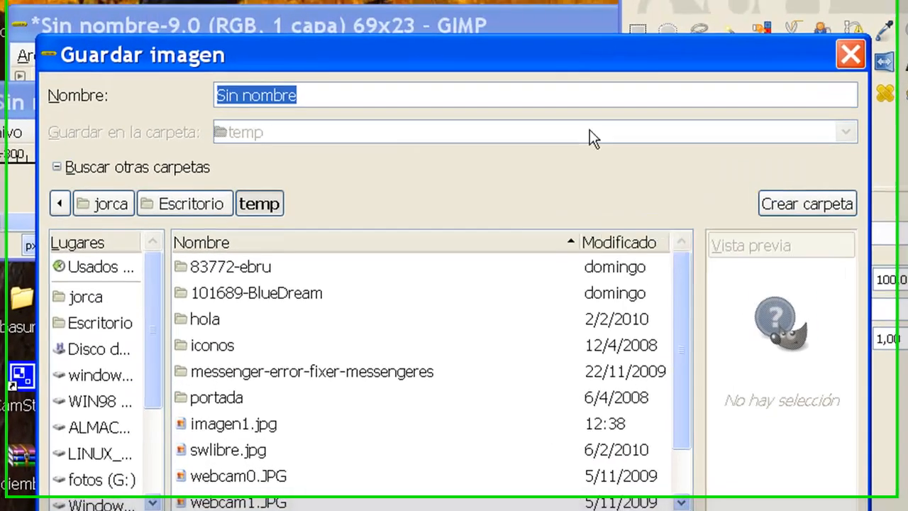
type("boton.jpg")
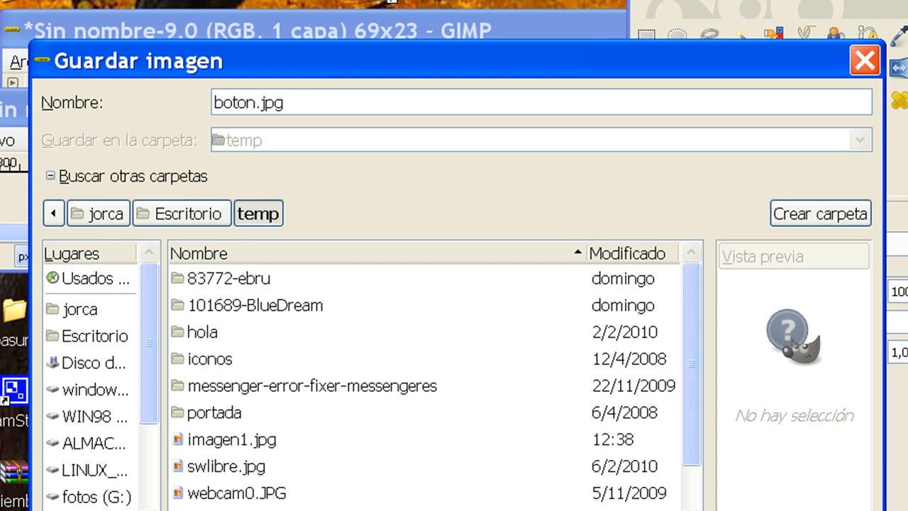
key("Return")
left_click(440, 310)
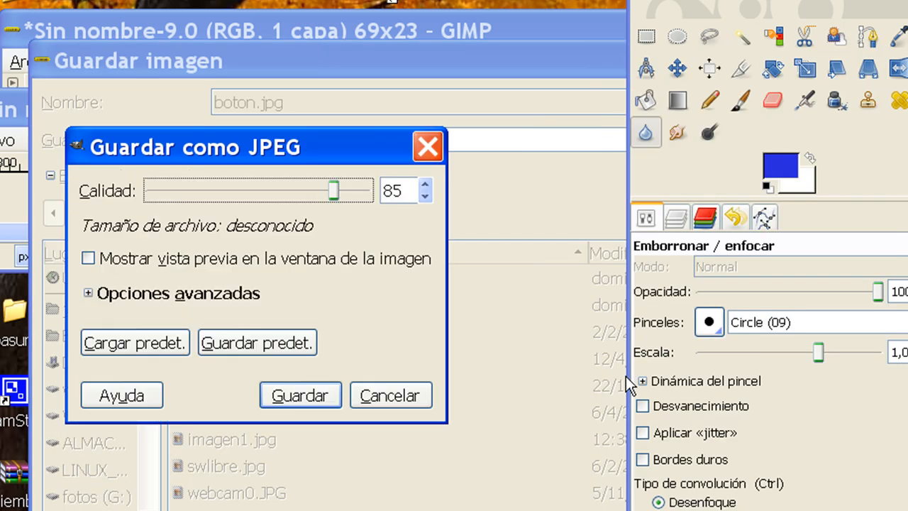
left_click(333, 404)
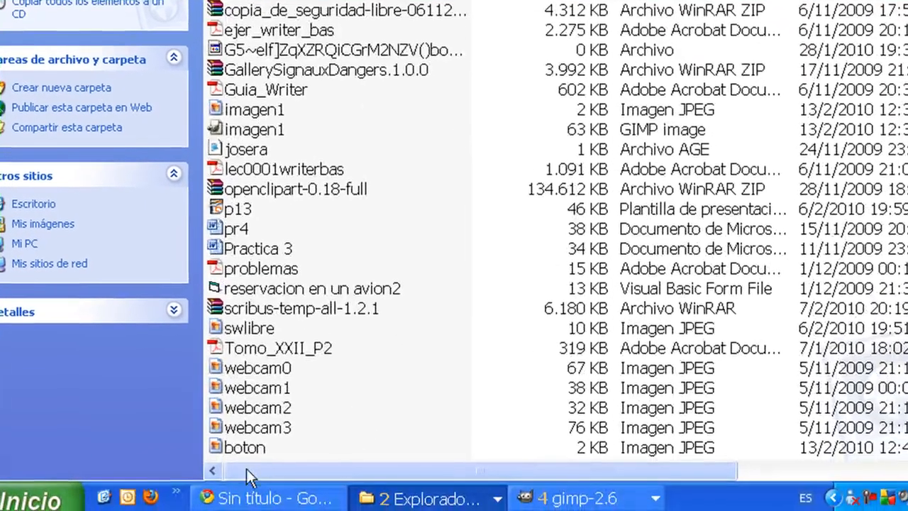
double_click(244, 446)
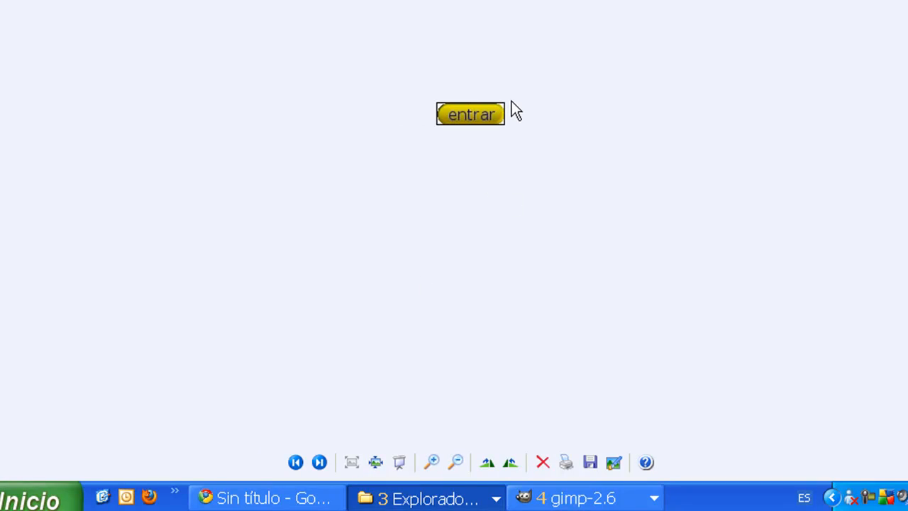
Close the preview of the saved button, switch back to GIMP, and close the Sin nombre-8.0 button image without saving.
key("alt+F4")
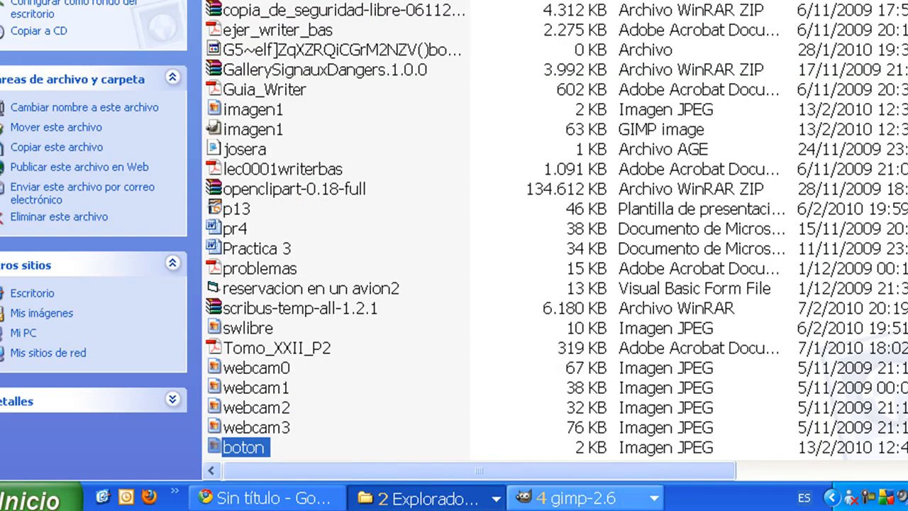
left_click(657, 497)
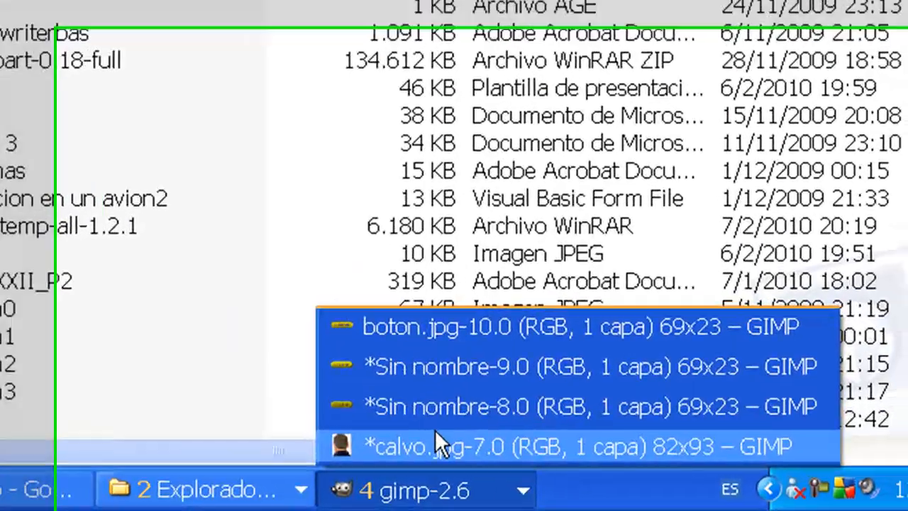
left_click(579, 434)
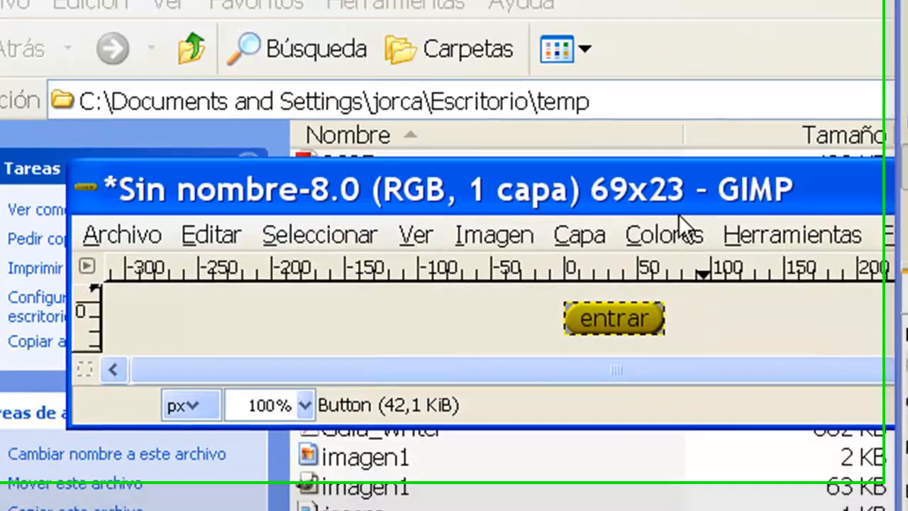
left_click_drag(679, 214, 486, 319)
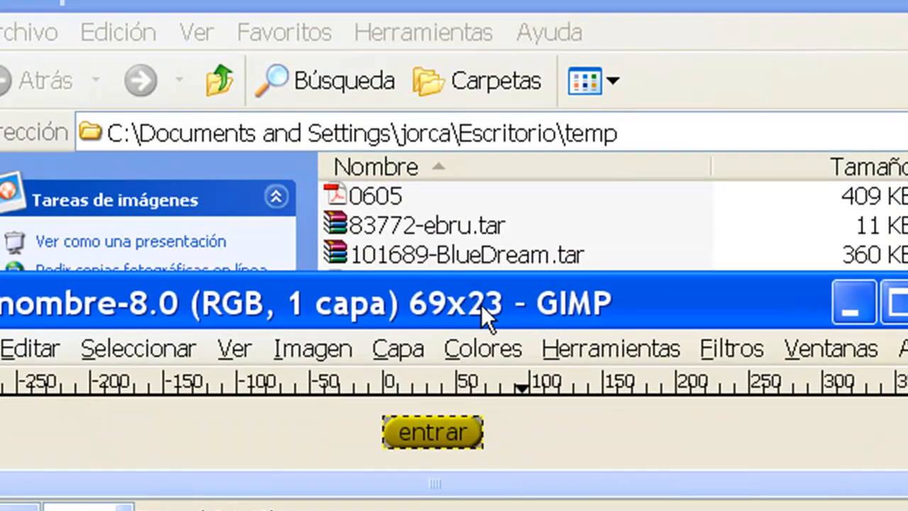
left_click_drag(805, 318, 581, 373)
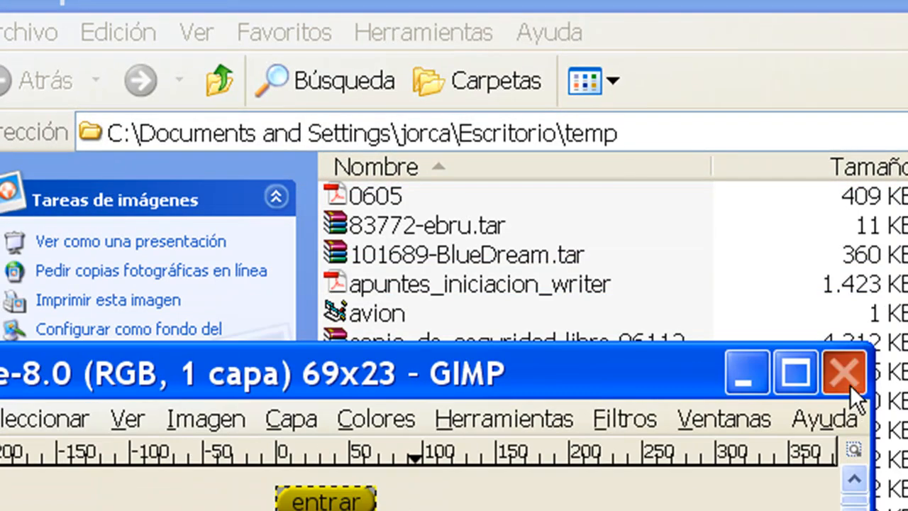
left_click(844, 372)
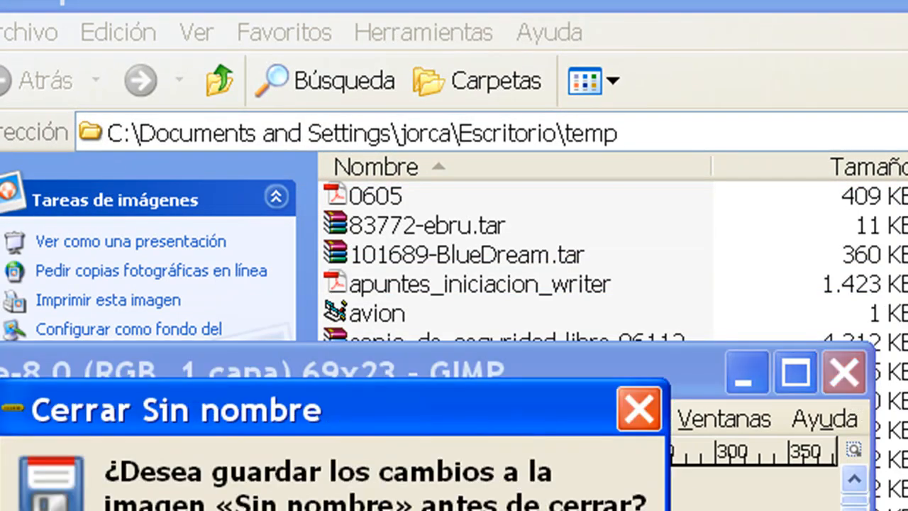
key("alt+n")
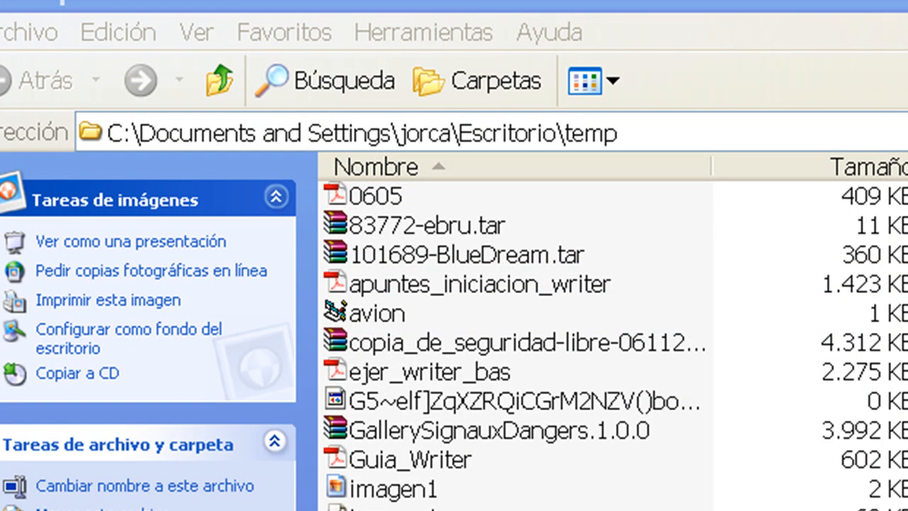
Close the other untitled button image, Sin nombre-9.0, discarding its changes.
key("alt+Tab")
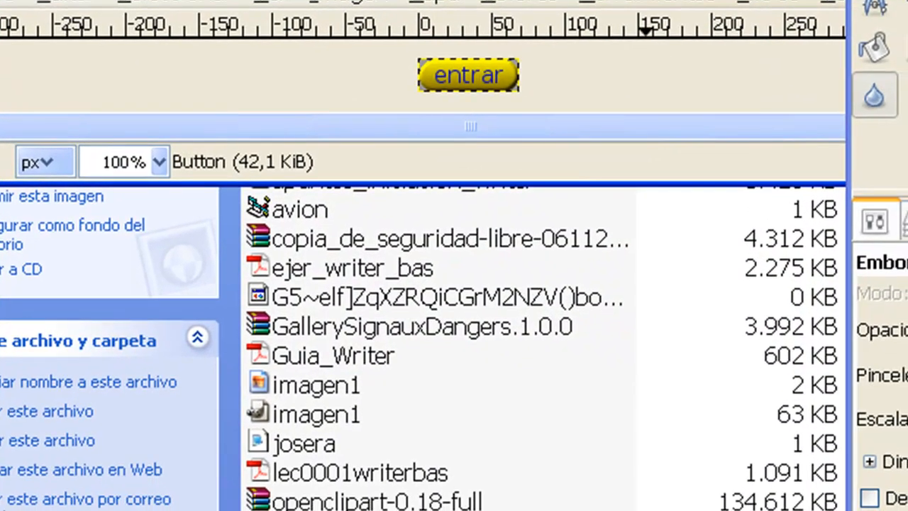
left_click_drag(812, 2, 706, 38)
left_click_drag(807, 28, 474, 109)
left_click(732, 105)
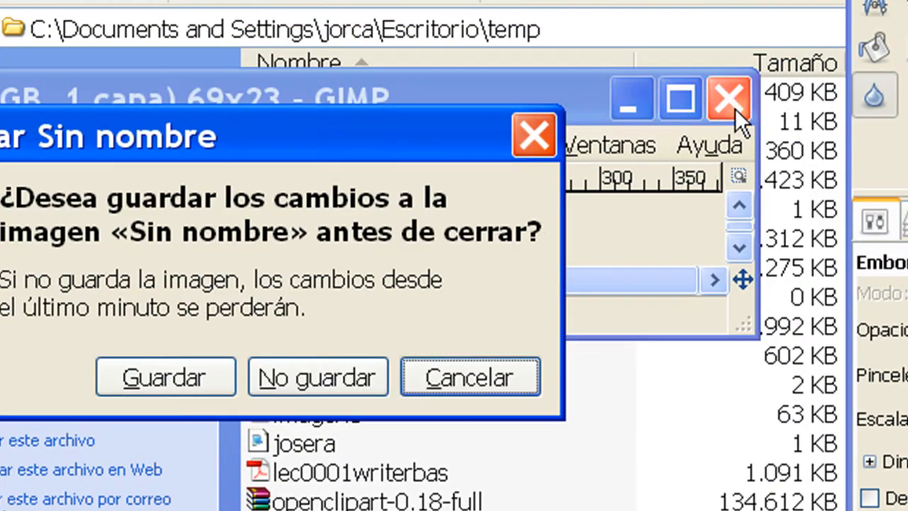
left_click(313, 374)
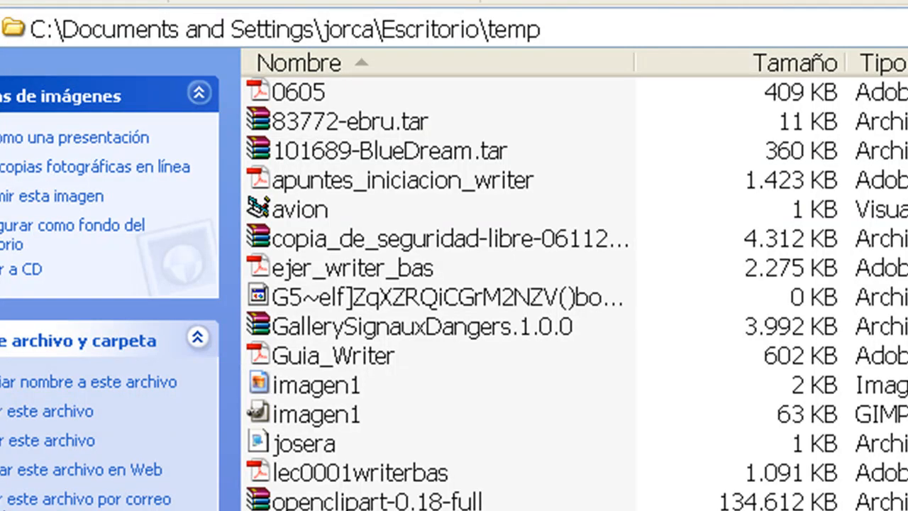
Create a small header (Cabecera pequeña) from the Classic.Gimp.Org web page theme with the text "Software Libre".
key("alt+Tab")
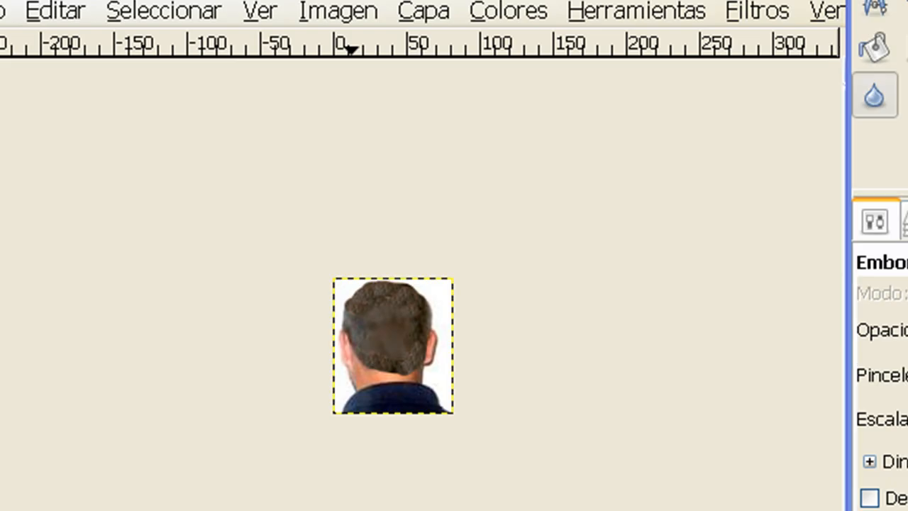
left_click(4, 12)
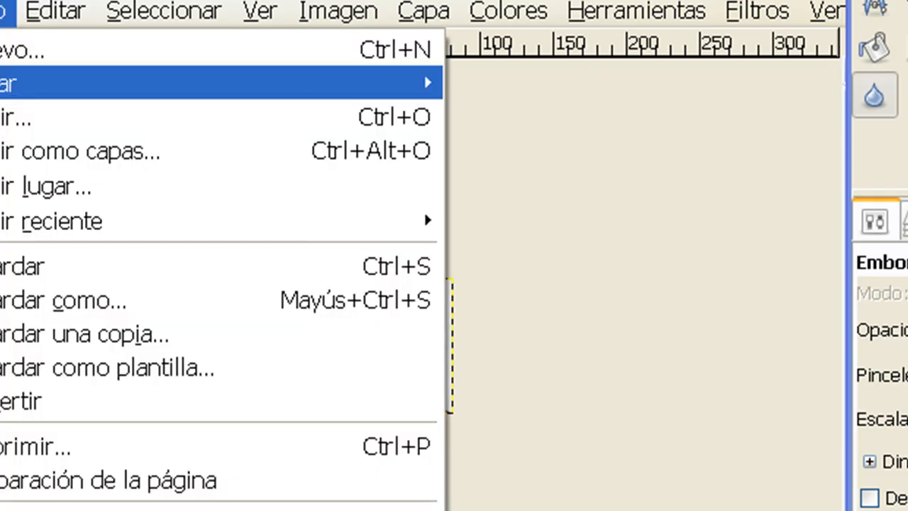
mouse_move(7, 84)
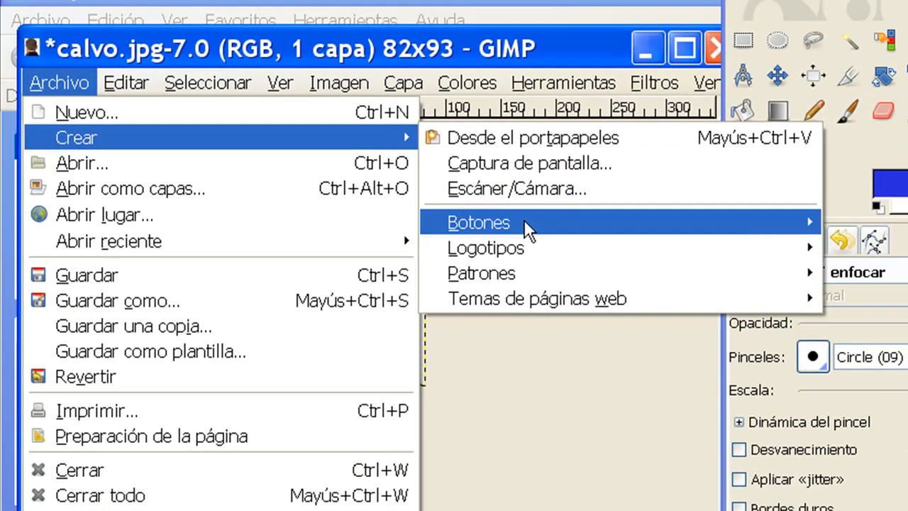
mouse_move(528, 298)
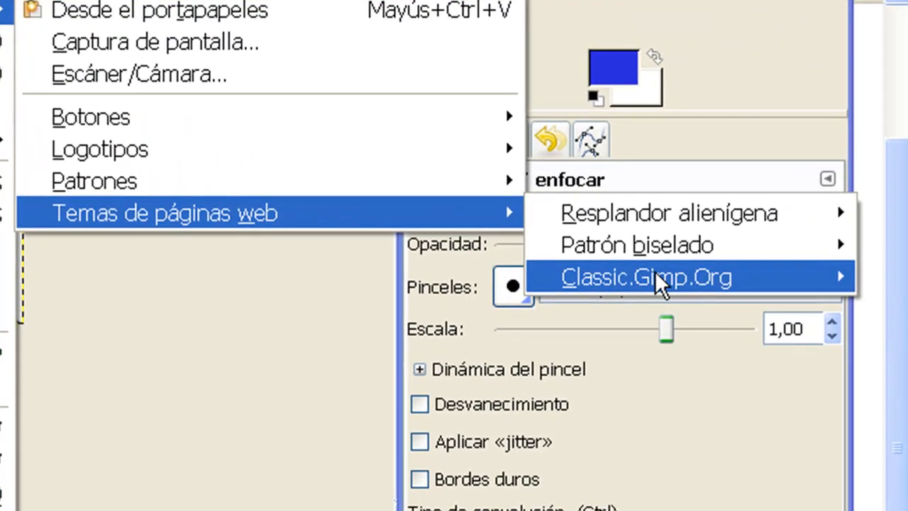
mouse_move(876, 348)
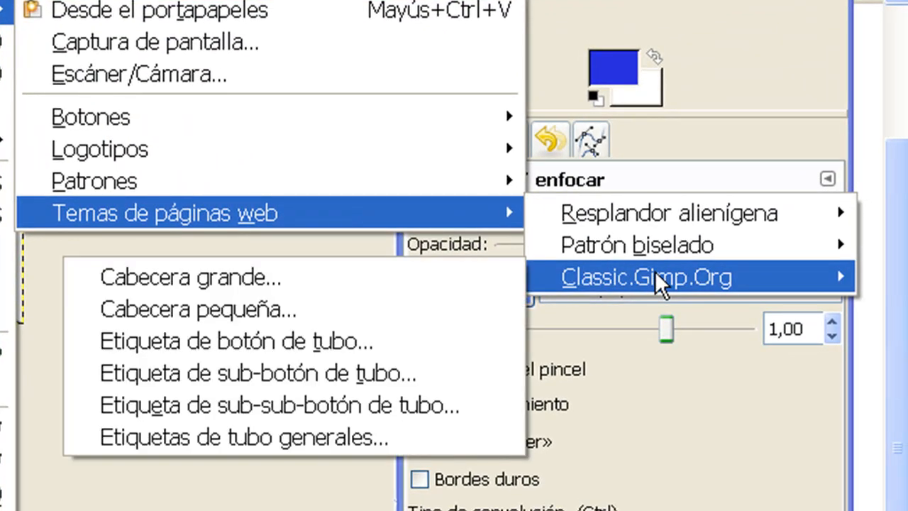
left_click(269, 299)
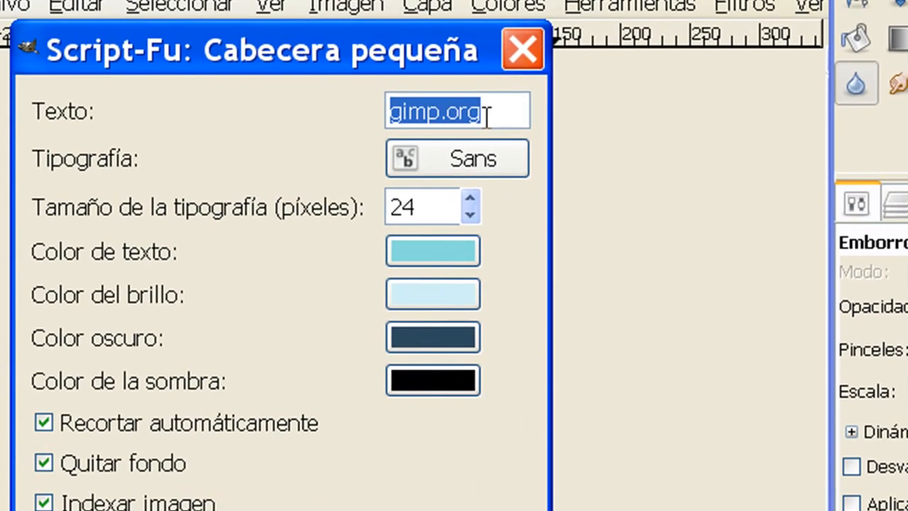
type("Software Libre")
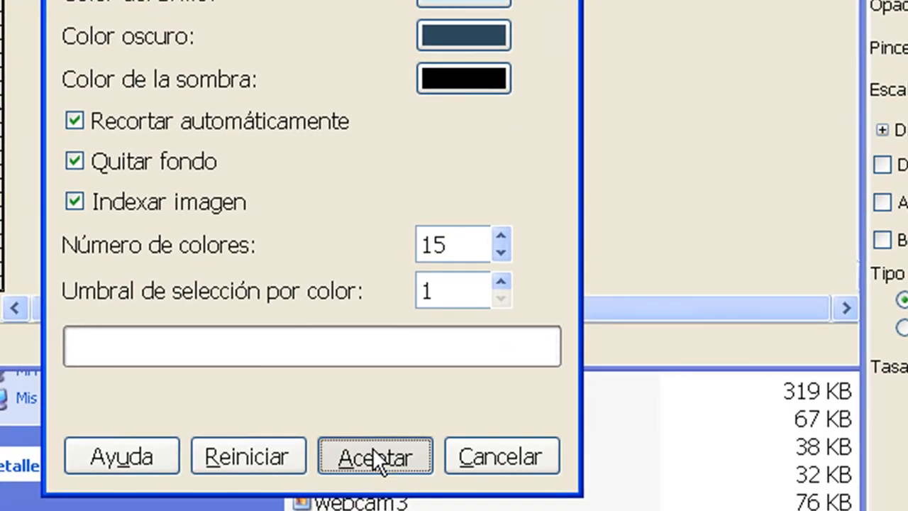
left_click(372, 455)
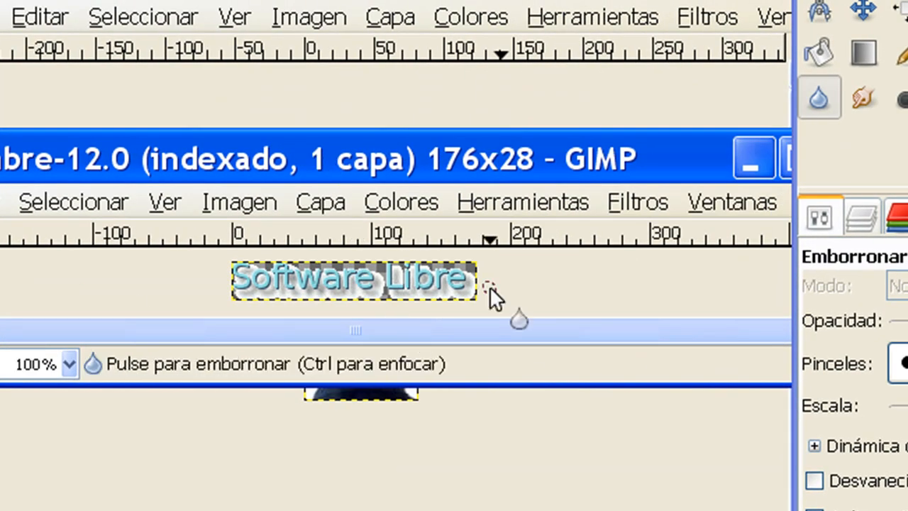
left_click_drag(425, 146, 528, 112)
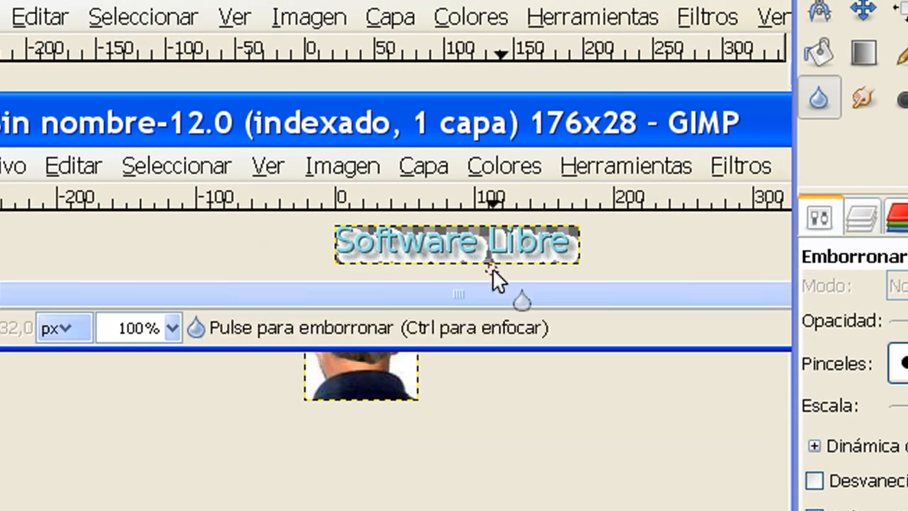